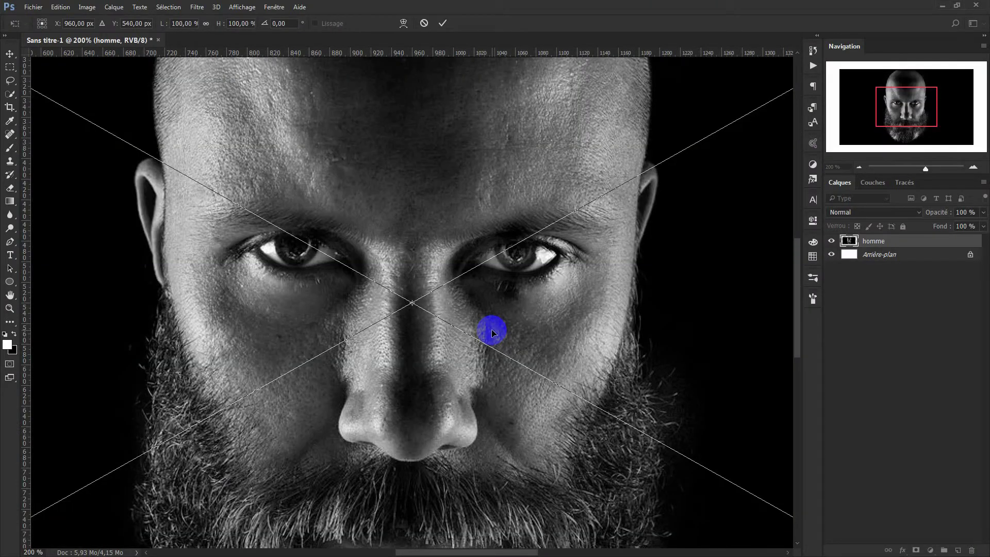
Stretch the homme portrait layer past both canvas corners so no white border remains.
key("ctrl+minus")
key("ctrl+minus")
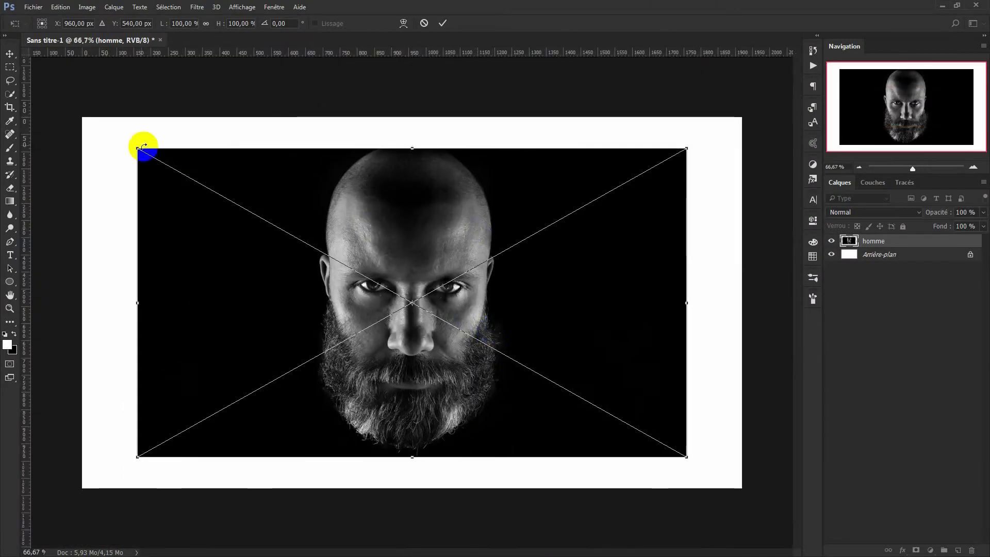
left_click_drag(138, 149, 79, 115)
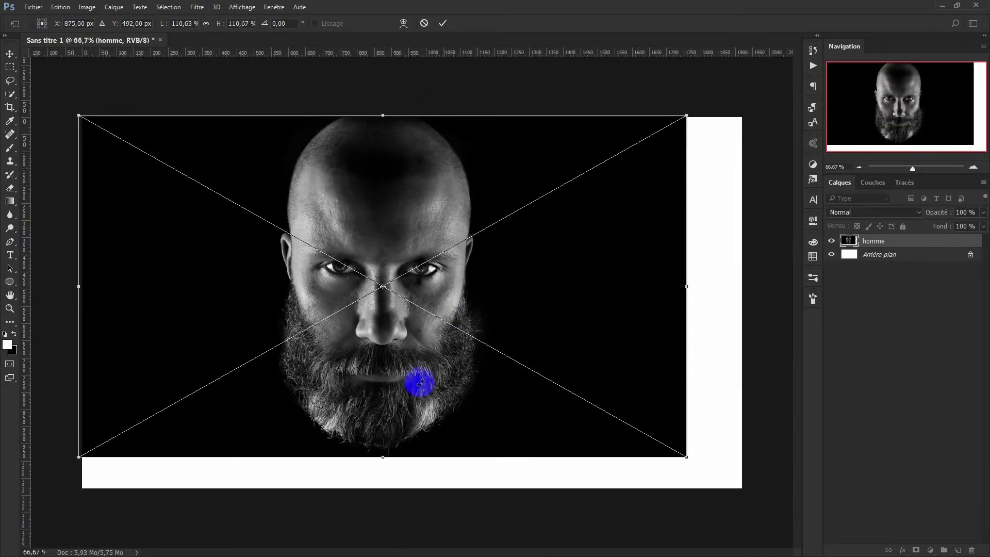
left_click_drag(695, 459, 745, 489)
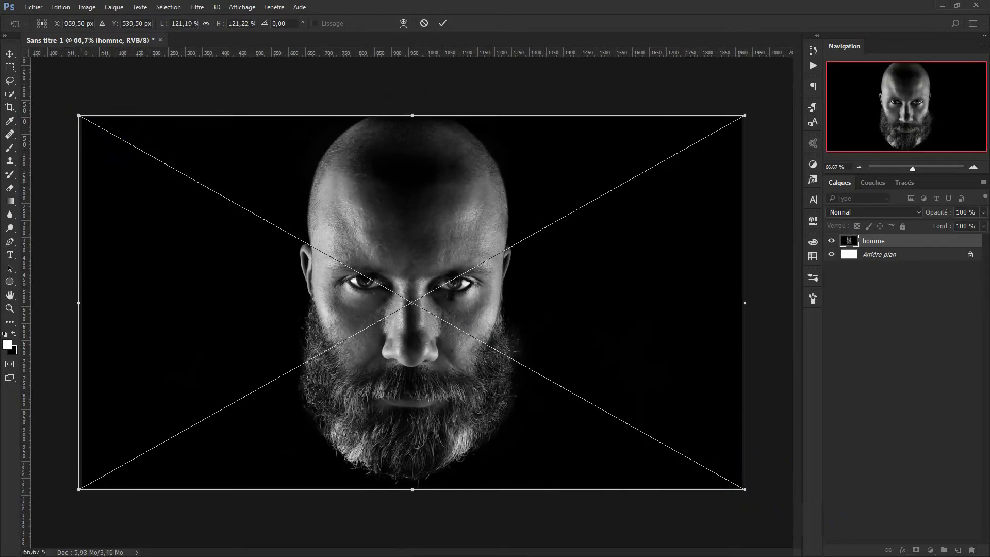
key("Return")
key("ctrl+plus")
key("ctrl+plus")
key("ctrl+plus")
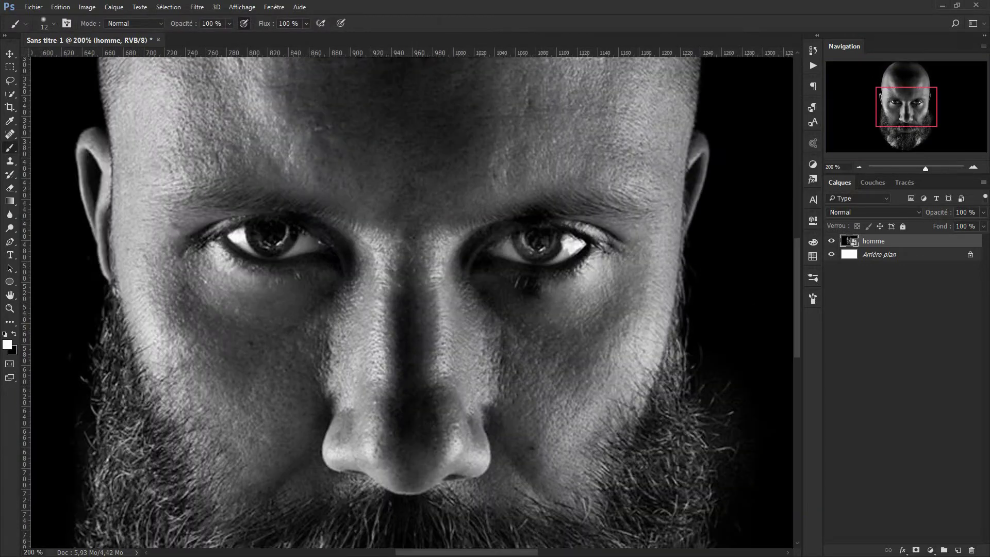
On a new layer, paint both irises solid white, then add a second empty layer above.
key("ctrl+plus")
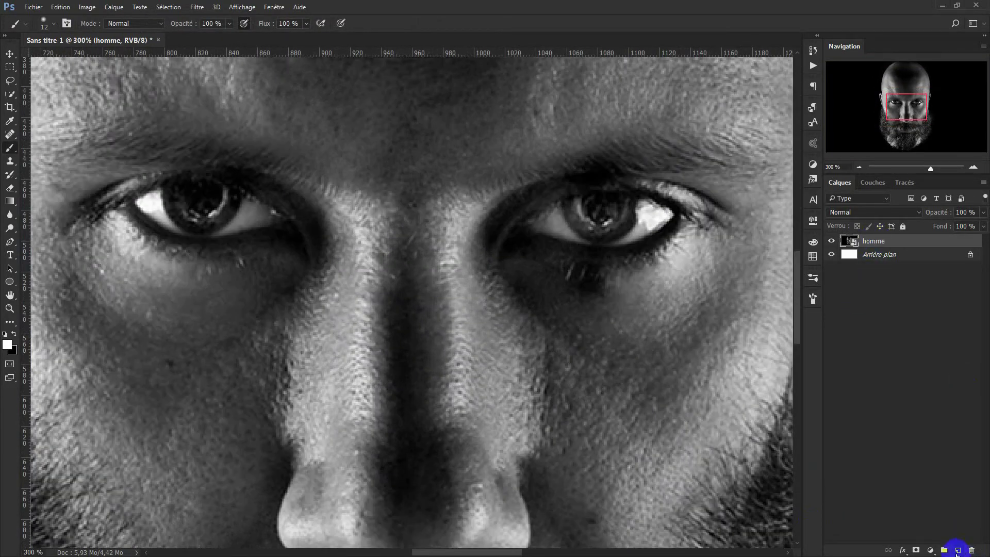
left_click(958, 550)
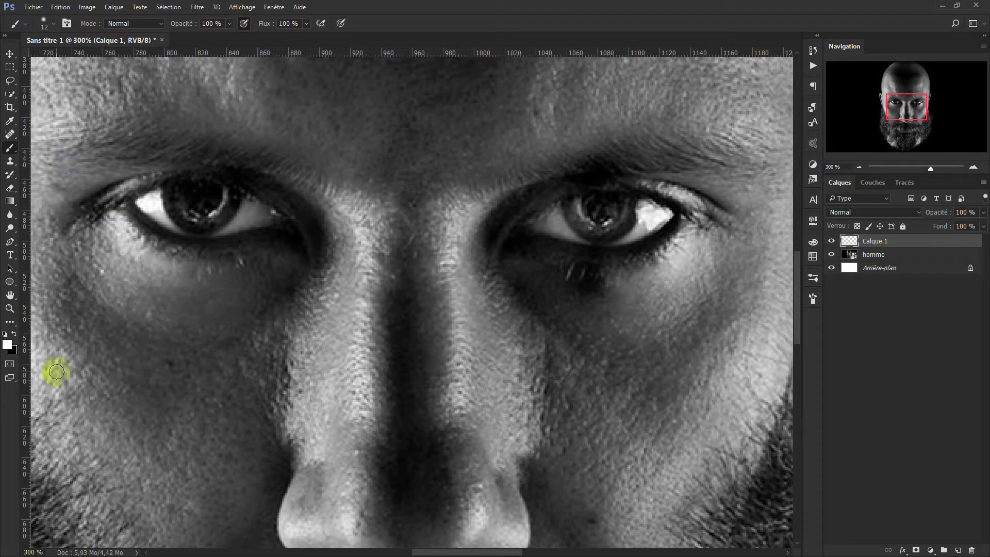
left_click_drag(602, 195, 602, 211)
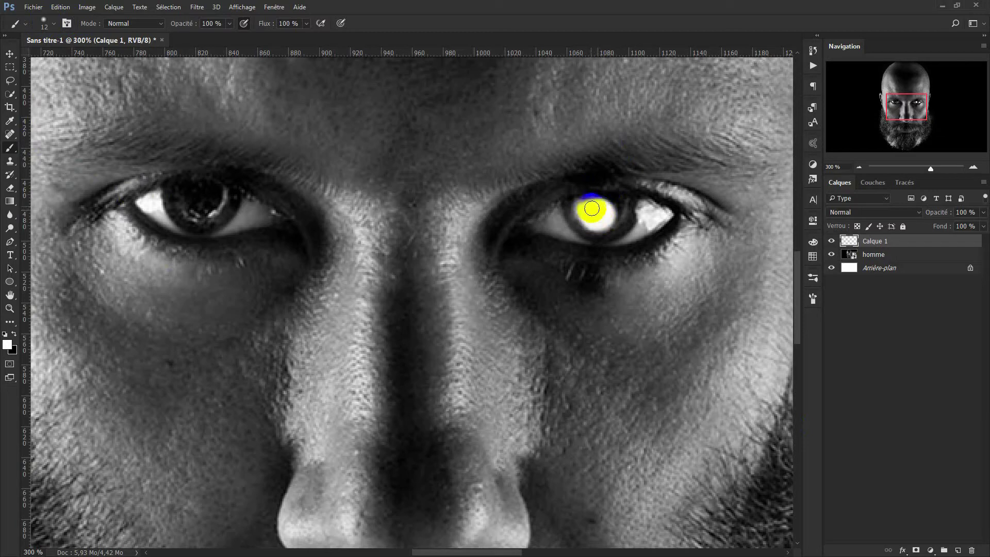
mouse_move(595, 218)
left_mouse_down()
mouse_move(619, 212)
mouse_move(604, 226)
mouse_move(575, 210)
mouse_move(621, 210)
mouse_move(616, 223)
mouse_move(577, 210)
mouse_move(597, 227)
mouse_move(626, 206)
left_mouse_up()
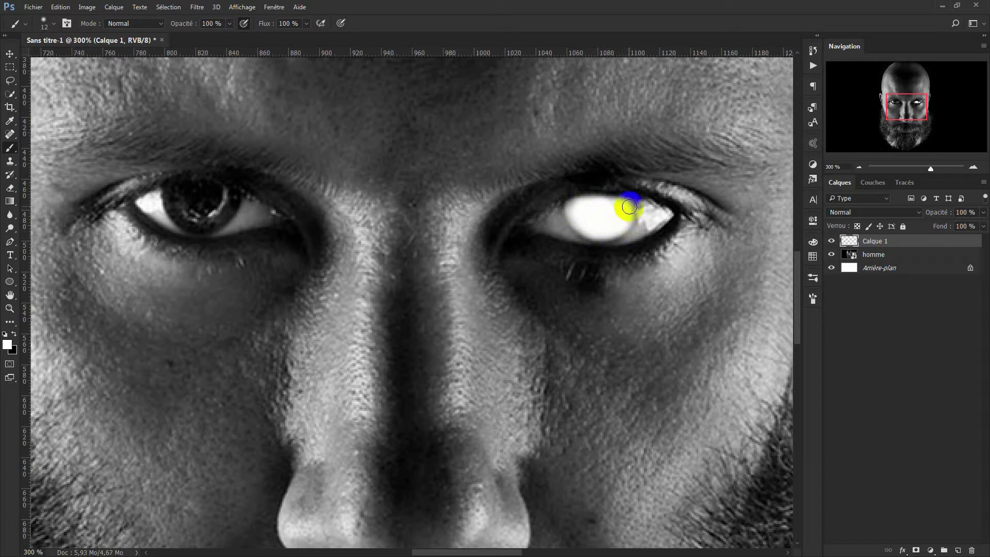
mouse_move(206, 214)
left_mouse_down()
mouse_move(177, 203)
mouse_move(197, 218)
mouse_move(222, 202)
mouse_move(219, 215)
mouse_move(219, 196)
mouse_move(206, 210)
mouse_move(215, 199)
mouse_move(223, 206)
mouse_move(179, 206)
mouse_move(201, 214)
mouse_move(196, 194)
mouse_move(206, 226)
left_mouse_up()
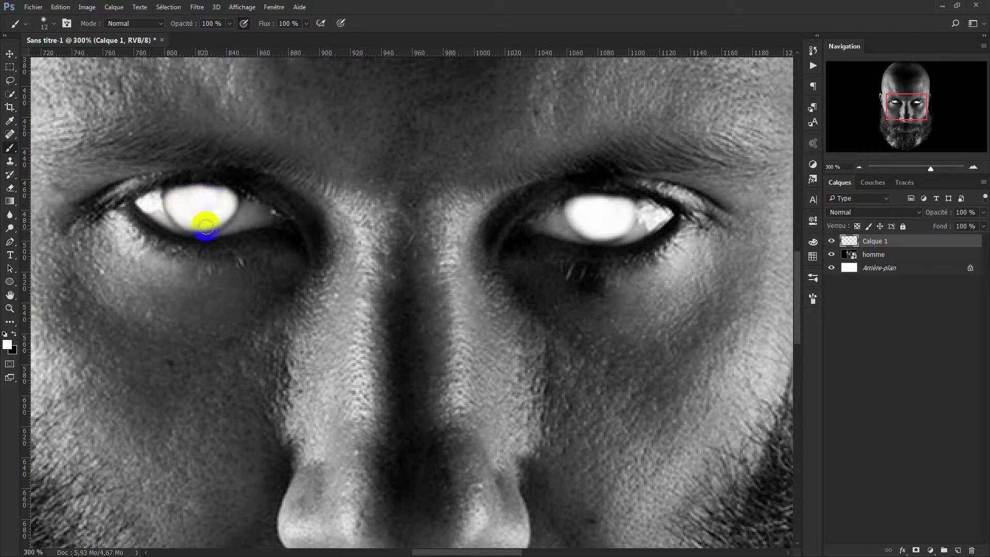
left_click(957, 550)
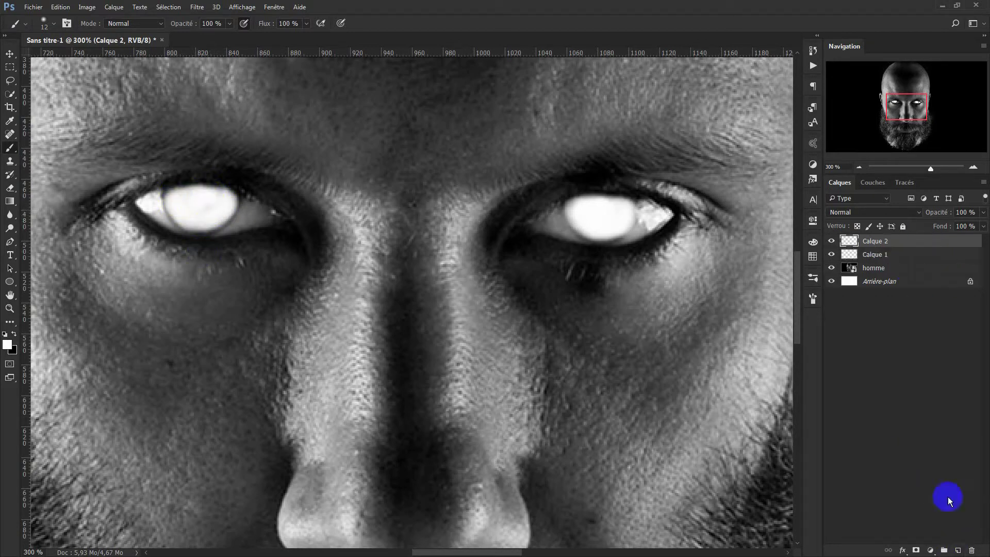
Set the foreground colour to a bright orange in the Color Picker.
left_click(6, 346)
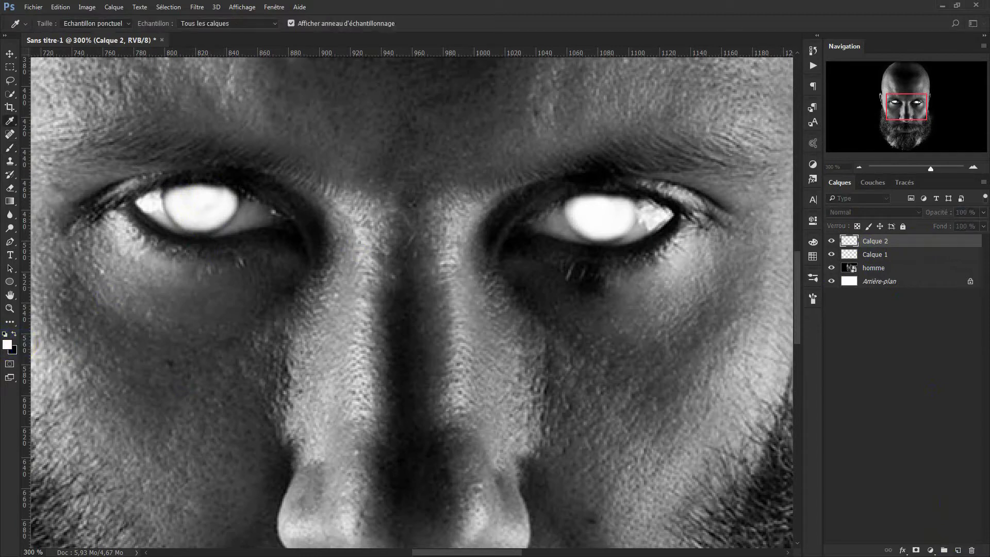
left_click_drag(518, 155, 483, 164)
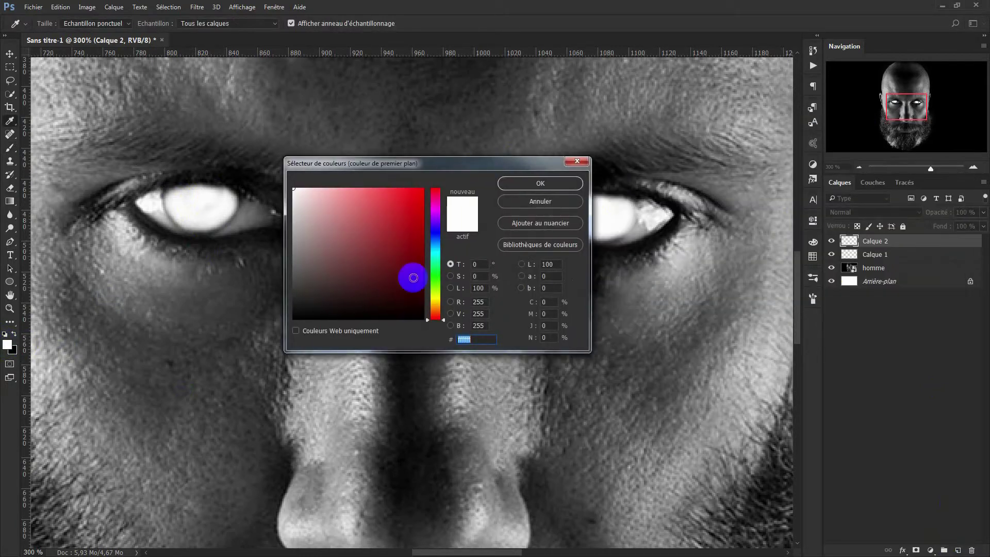
left_click(437, 312)
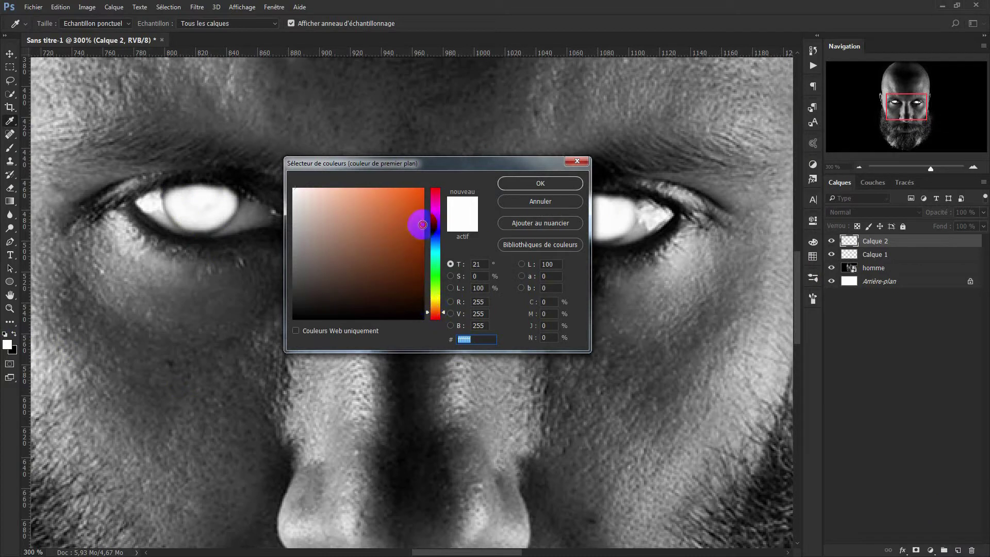
left_click(422, 221)
left_click_drag(420, 216, 412, 204)
left_click_drag(436, 313, 436, 317)
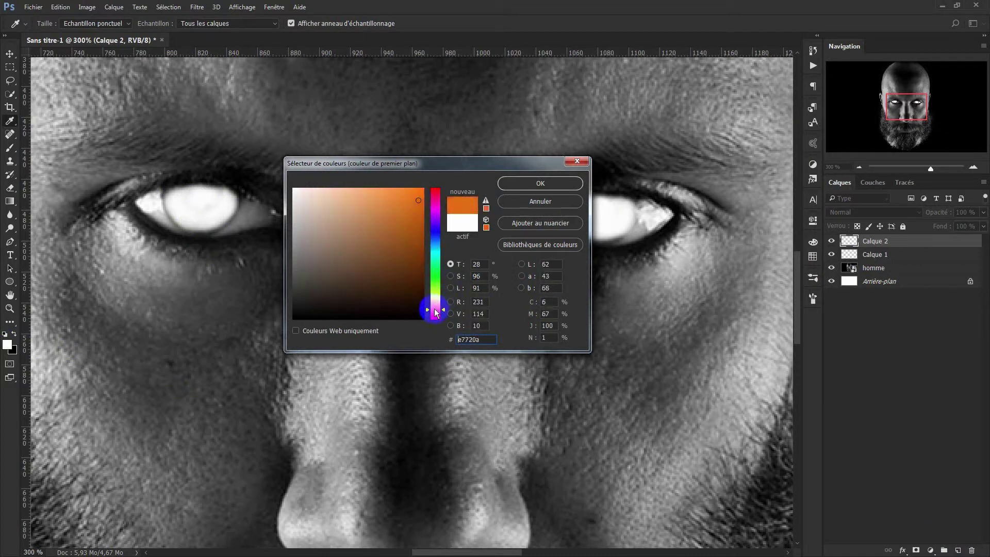
left_click(540, 183)
key("b")
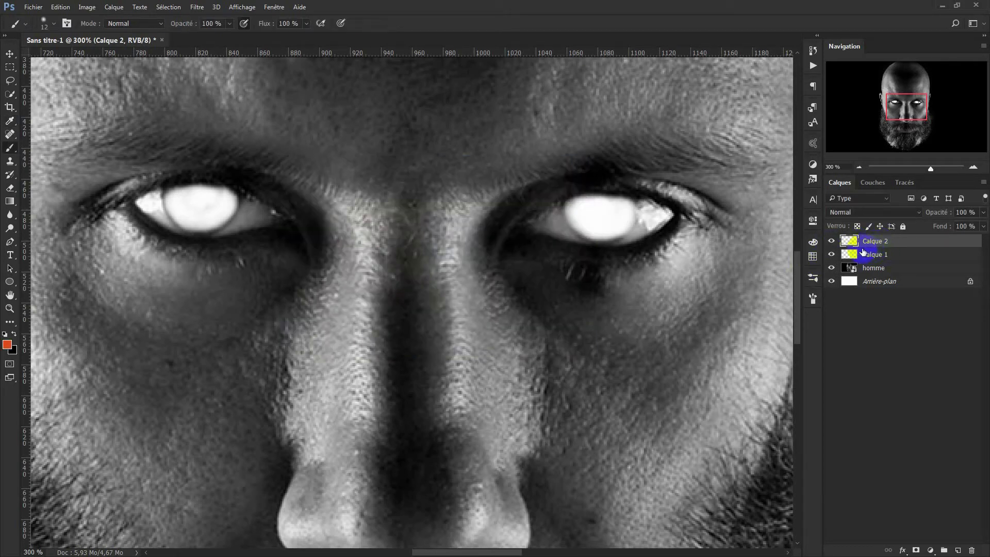
Load the white irises as a selection, fill it with orange, and deselect.
left_click(849, 241, "ctrl")
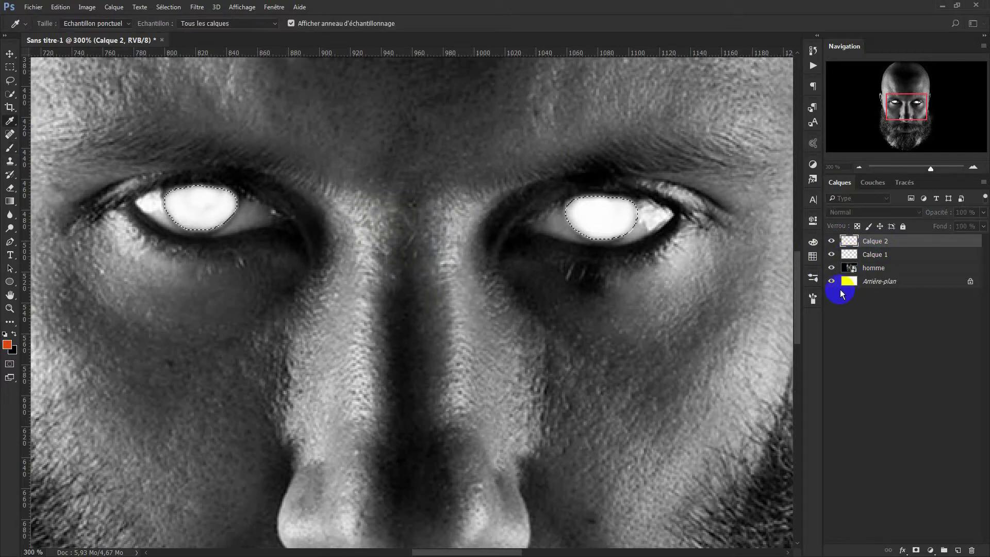
key("alt+BackSpace")
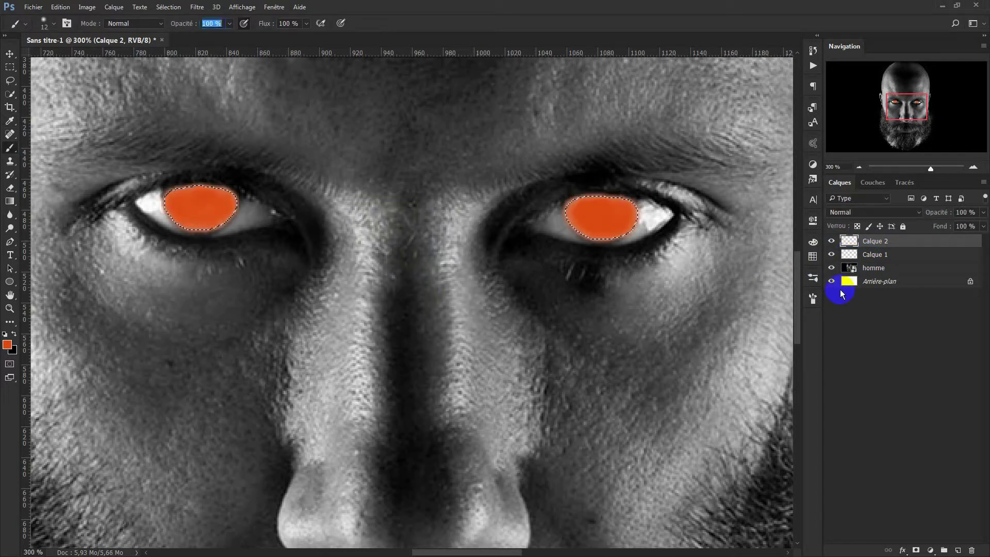
key("ctrl+d")
key("Return")
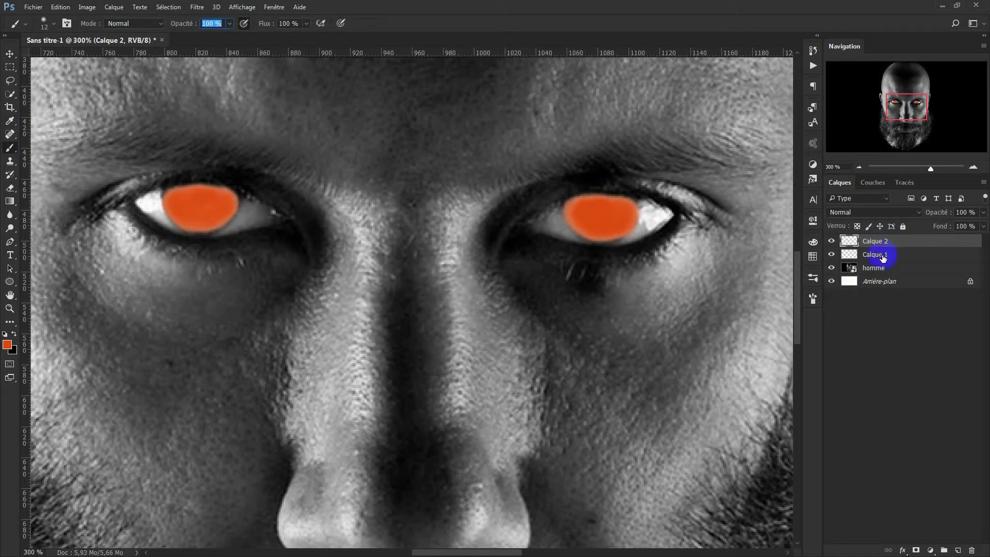
Set both the white and orange iris layers to Incrustation blend mode.
left_click(879, 254, "ctrl")
left_click(901, 258)
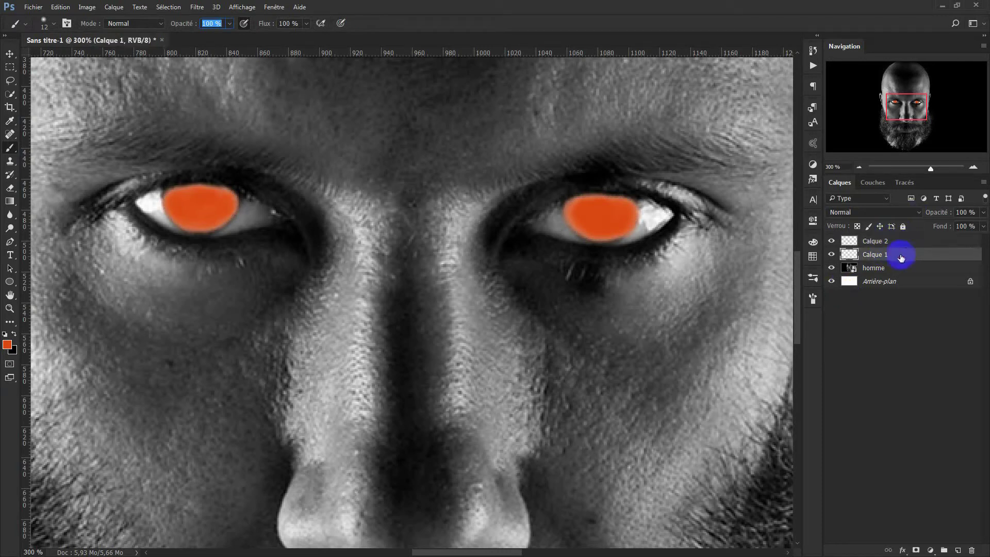
left_click(907, 212)
left_click(886, 320)
left_click(900, 241)
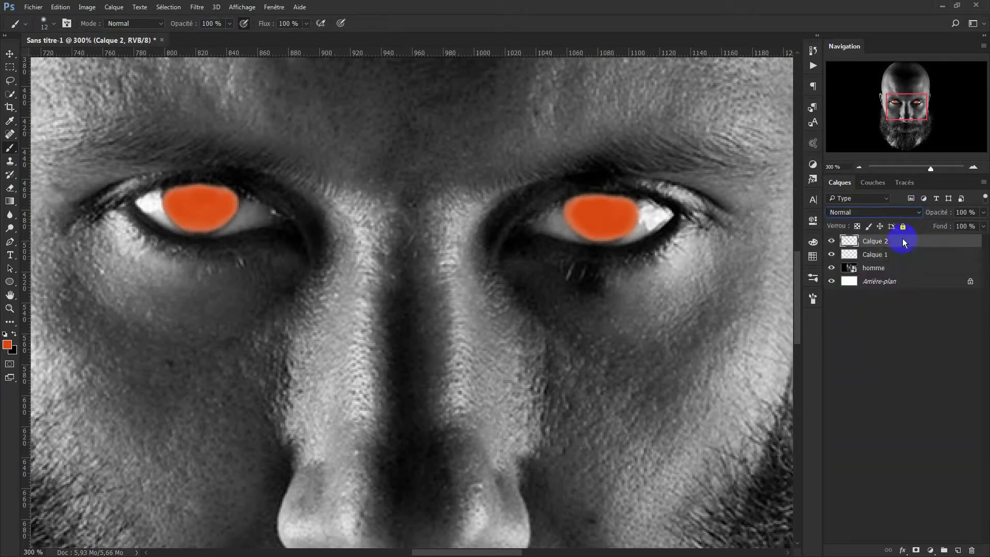
left_click(908, 212)
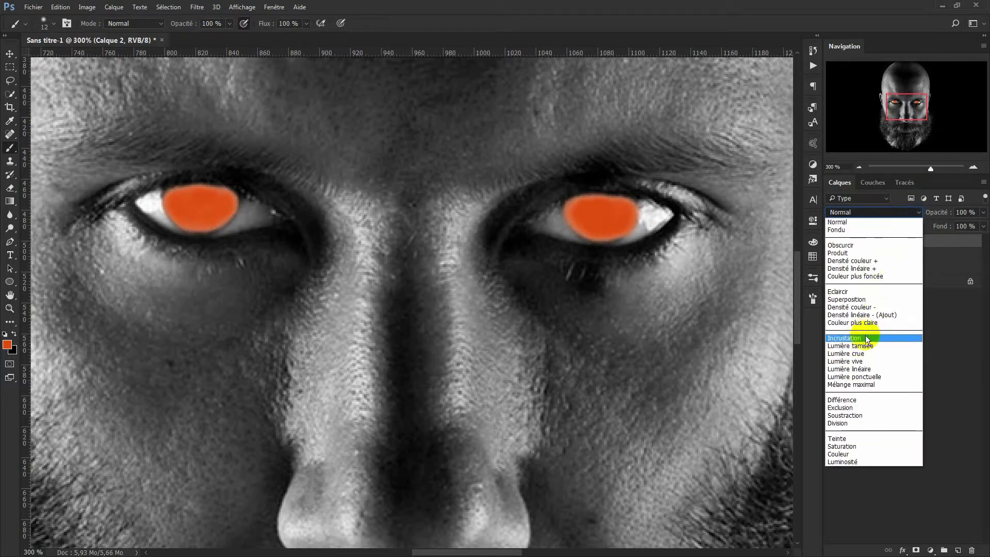
left_click(868, 339)
left_click(897, 258)
left_click(911, 216)
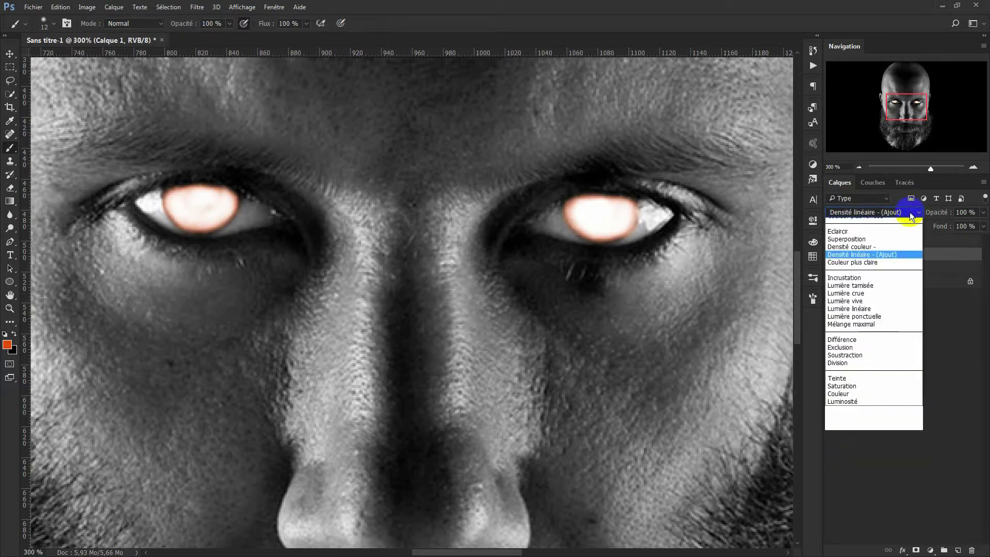
left_click(871, 333)
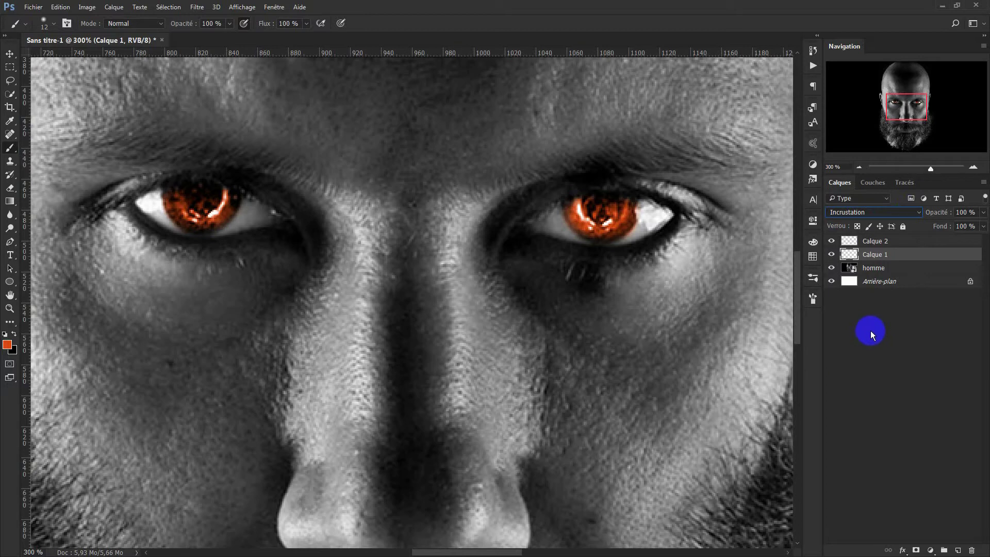
left_click(877, 241)
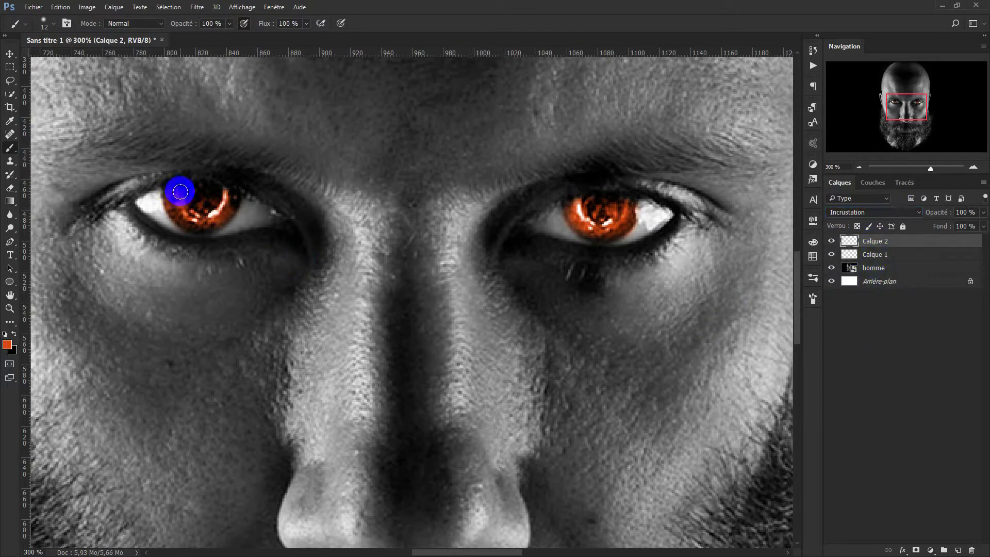
Touch up both irises with orange paint and compare with the white layer hidden.
mouse_move(182, 192)
left_mouse_down()
mouse_move(192, 217)
mouse_move(211, 205)
left_mouse_up()
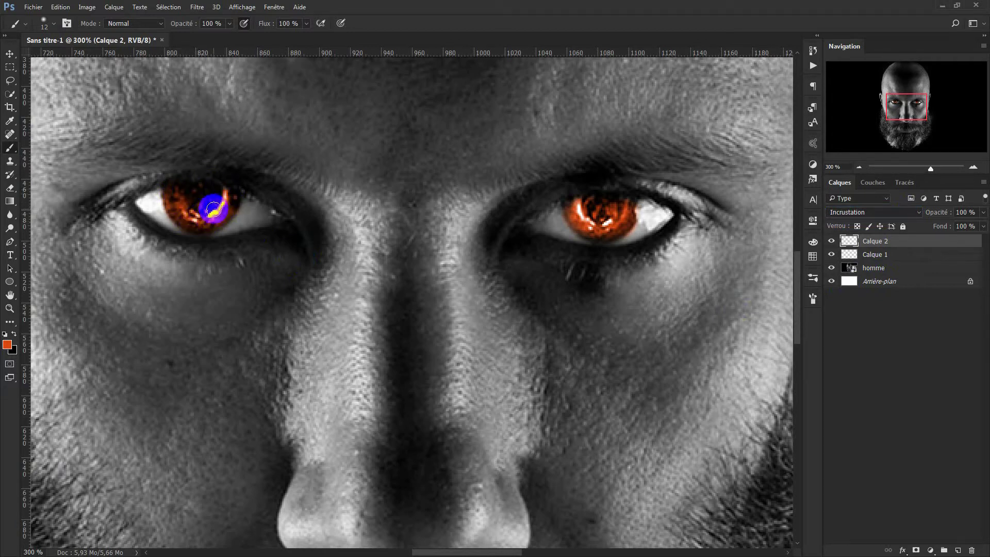
mouse_move(640, 219)
left_mouse_down()
mouse_move(596, 228)
mouse_move(570, 206)
mouse_move(624, 215)
mouse_move(625, 244)
left_mouse_up()
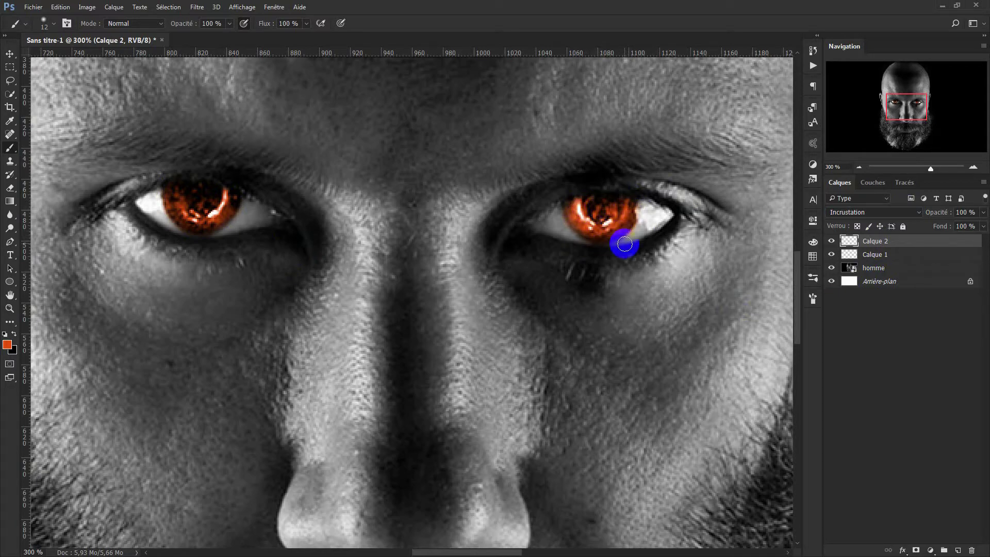
left_click(831, 255)
left_click(831, 255)
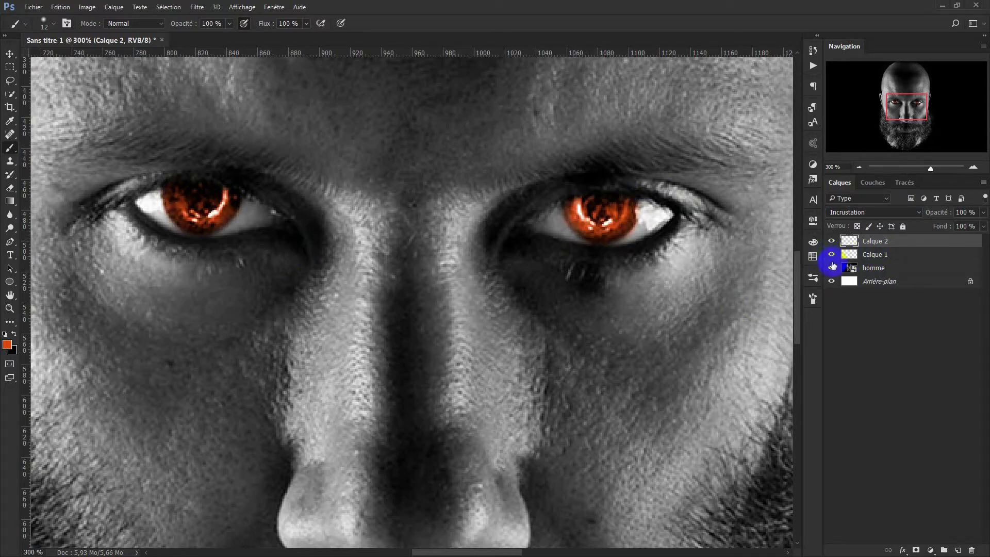
key("ctrl+minus")
key("ctrl+minus")
key("ctrl+minus")
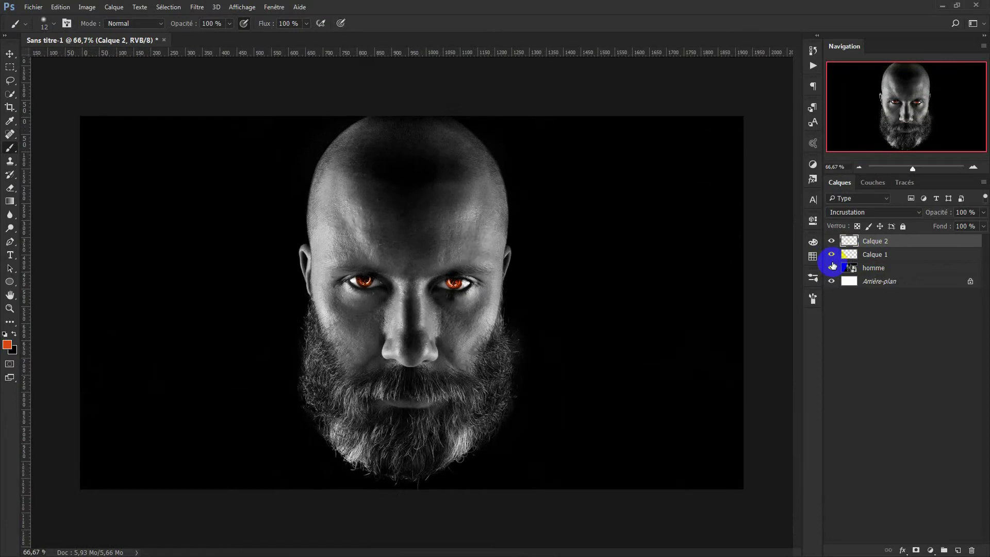
key("ctrl+plus")
key("ctrl+minus")
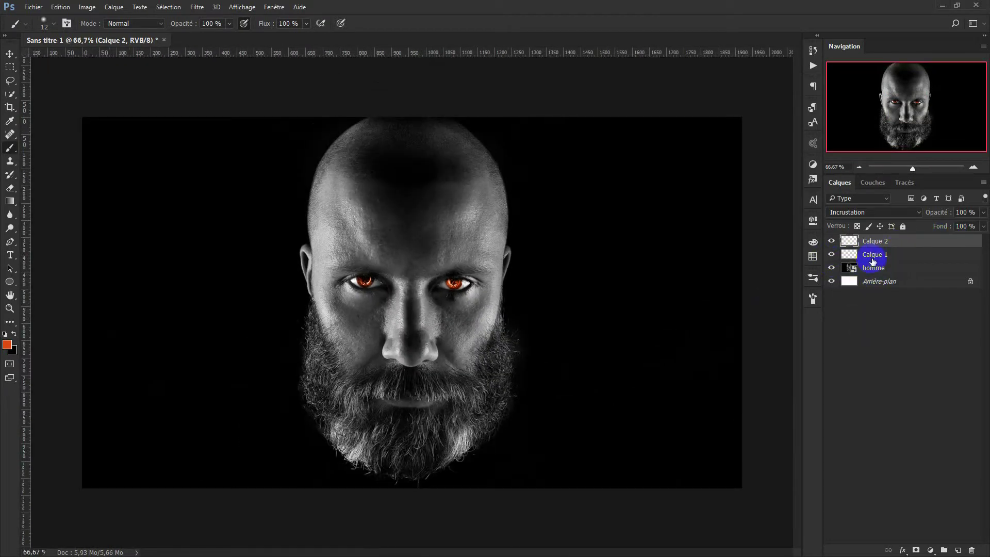
Group the two iris layers as 'oeil' and hide the group.
left_click(873, 260, "shift")
left_click(946, 551)
type("oeil")
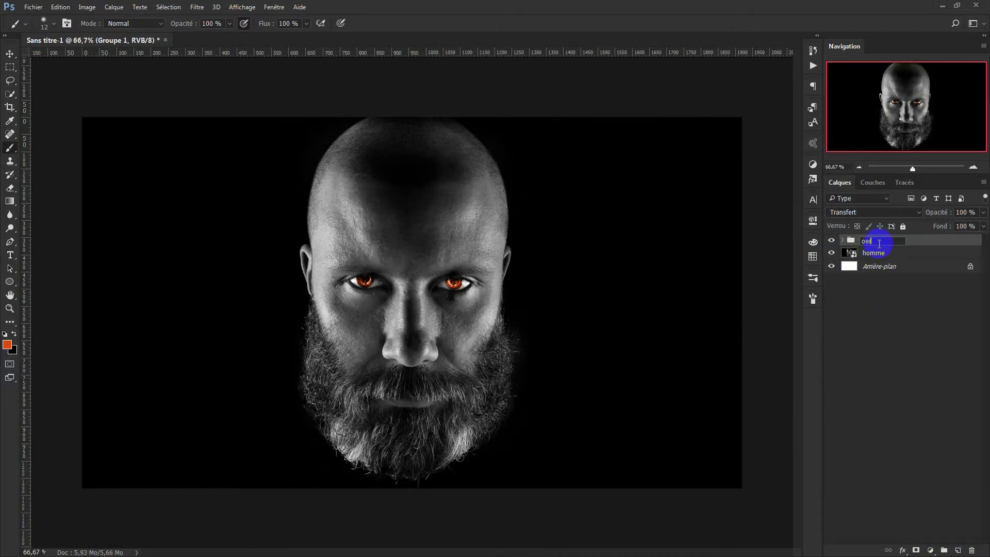
key("Return")
left_click(831, 240)
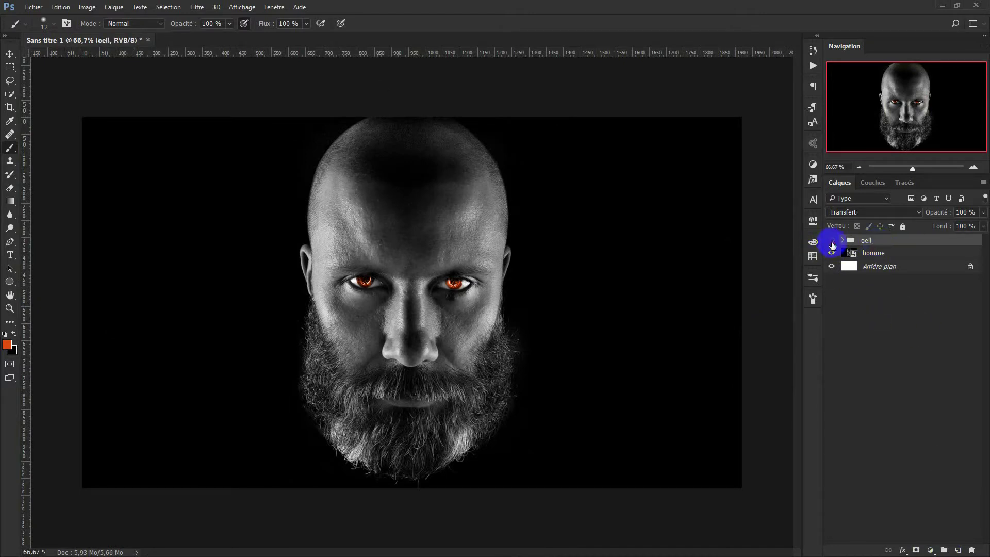
Place and enlarge the skeleton image over the face at 38% opacity.
mouse_move(467, 320)
left_mouse_down()
mouse_move(479, 247)
mouse_move(502, 200)
mouse_move(579, 140)
mouse_move(556, 110)
left_mouse_up()
mouse_move(365, 365)
left_mouse_down()
mouse_move(274, 468)
mouse_move(282, 458)
left_mouse_up()
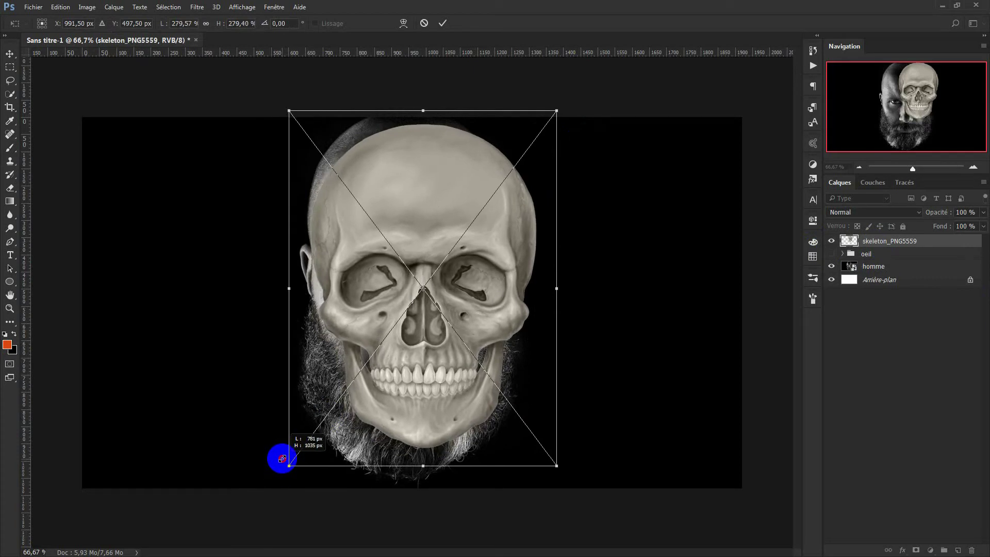
left_click_drag(475, 326, 460, 315)
left_click_drag(934, 215, 897, 215)
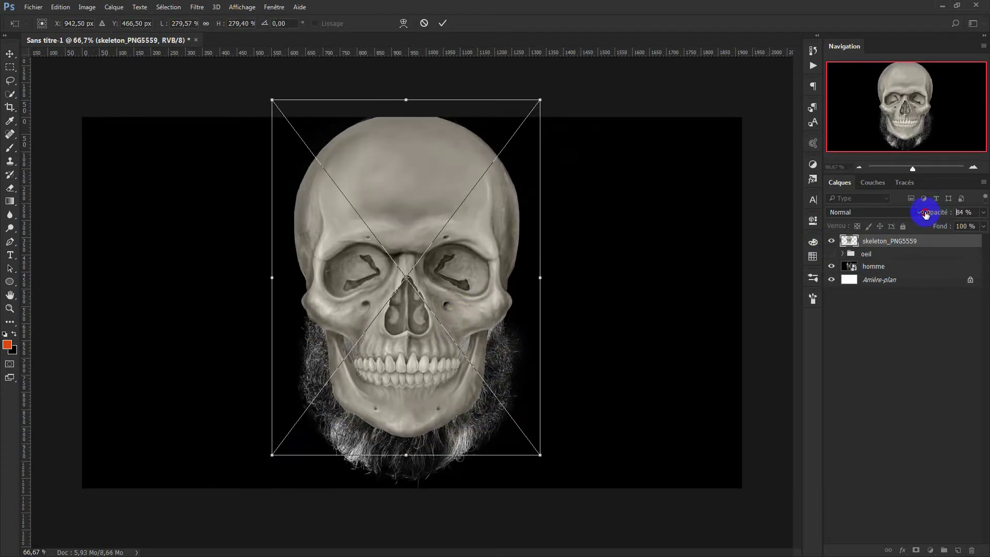
Adjust the skull's top, bottom and side edges to fit the head, then commit.
left_click_drag(407, 455, 403, 481)
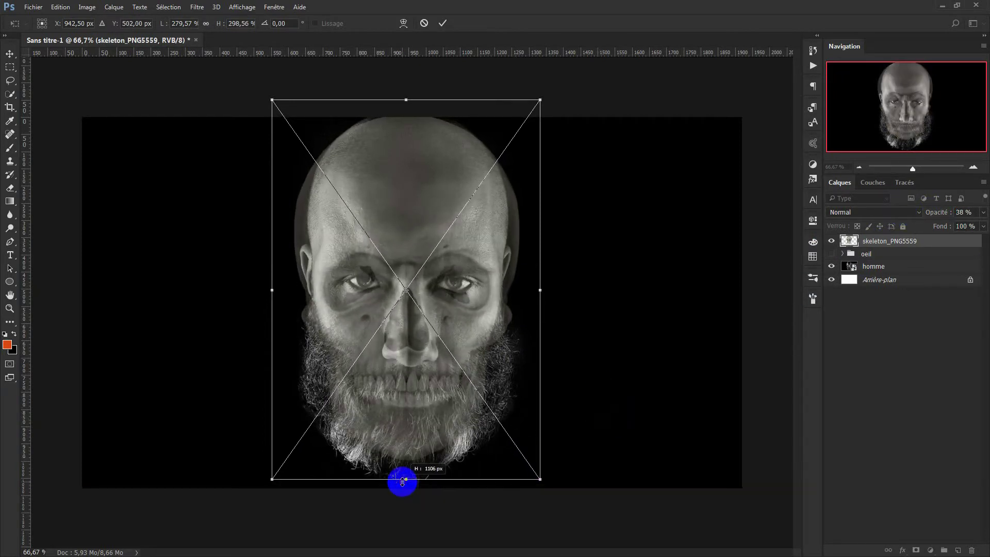
left_click_drag(272, 290, 282, 290)
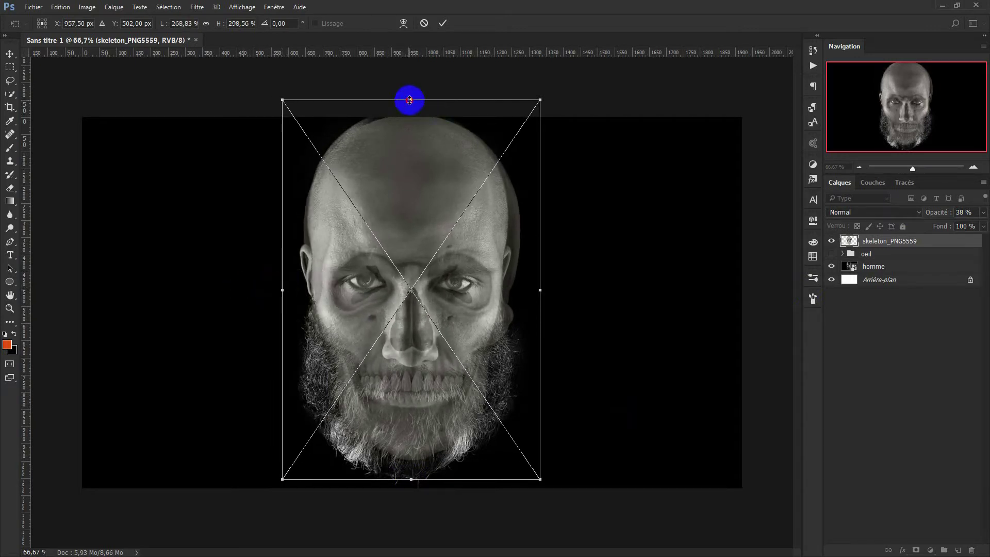
left_click_drag(410, 99, 410, 94)
left_click_drag(540, 290, 527, 287)
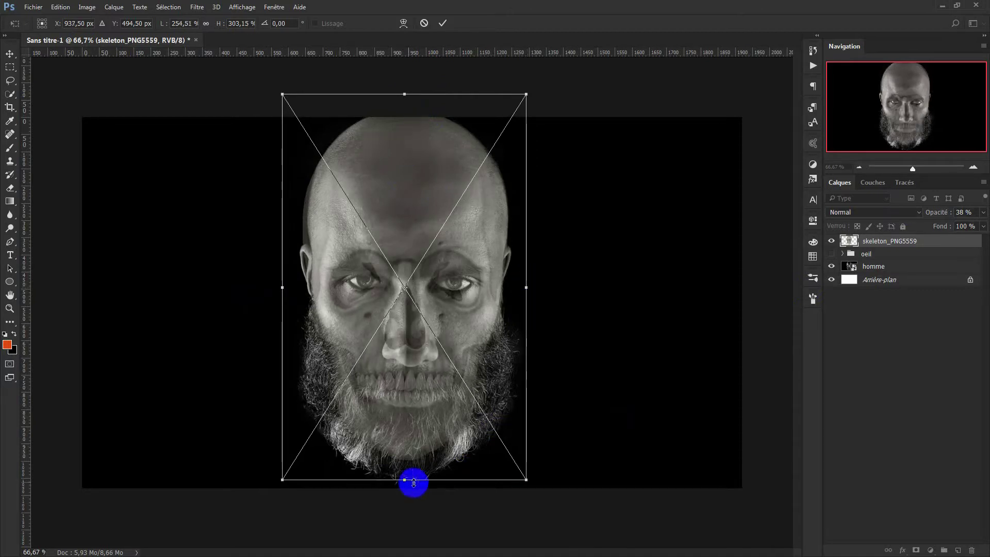
mouse_move(404, 480)
left_mouse_down()
mouse_move(409, 460)
mouse_move(418, 495)
left_mouse_up()
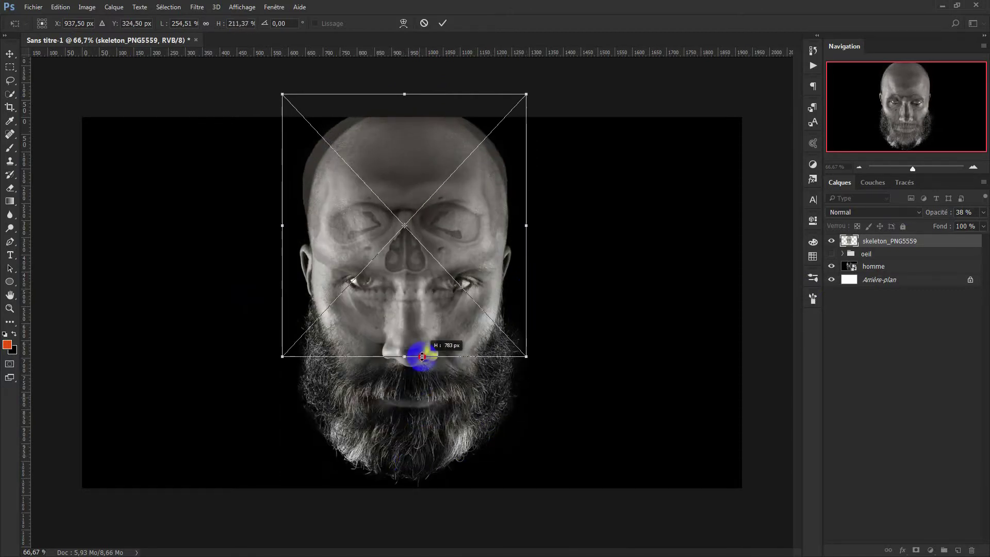
left_click_drag(419, 494, 420, 492)
left_click_drag(487, 354, 495, 355)
left_click_drag(534, 292, 525, 292)
left_click_drag(304, 285, 285, 292)
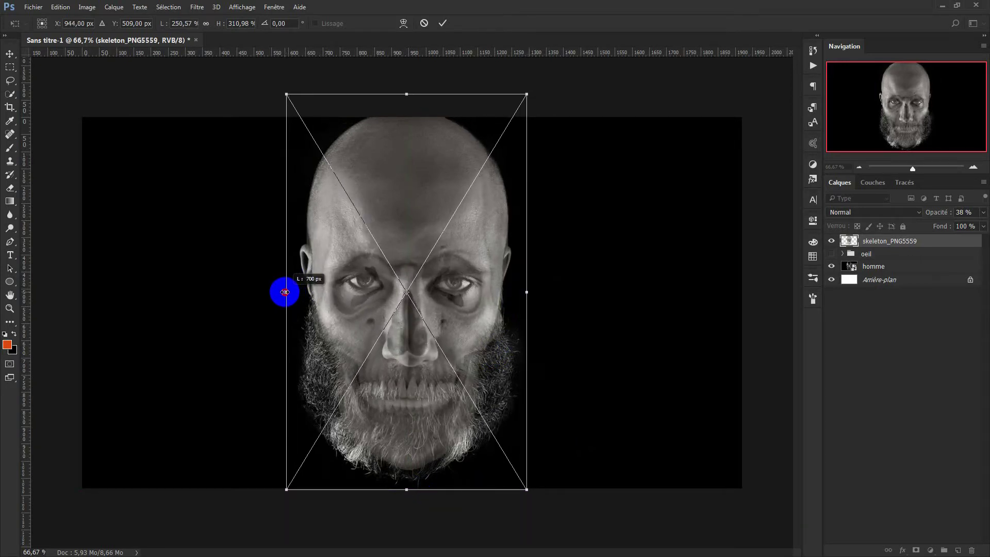
left_click_drag(406, 94, 405, 92)
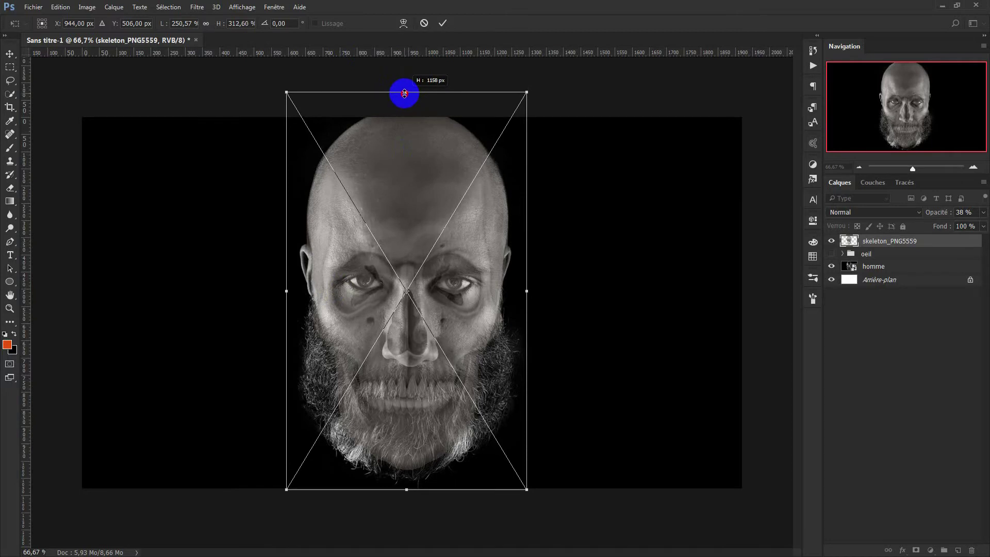
key("Return")
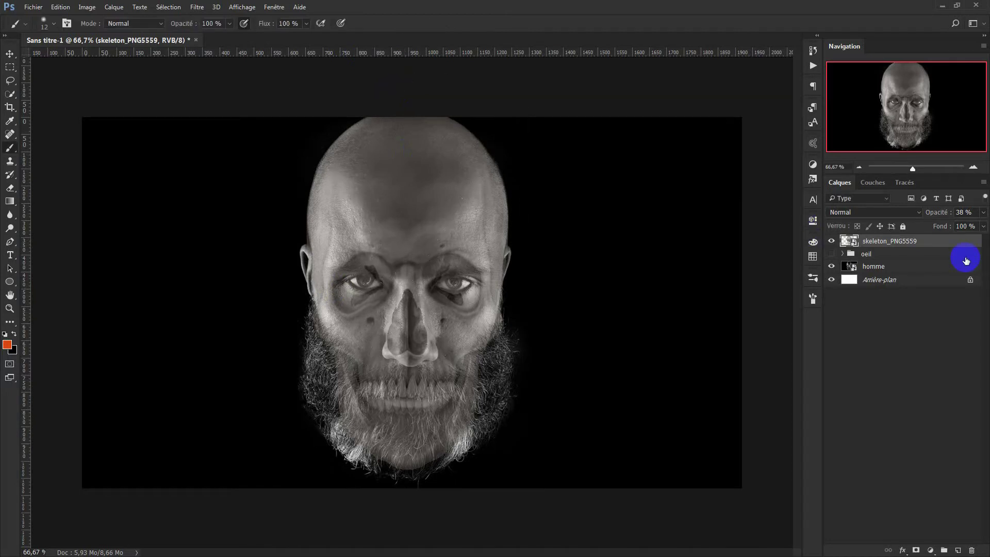
Return the skull to 100% opacity, rasterize and desaturate it, and move it below homme.
left_click_drag(944, 228, 970, 227)
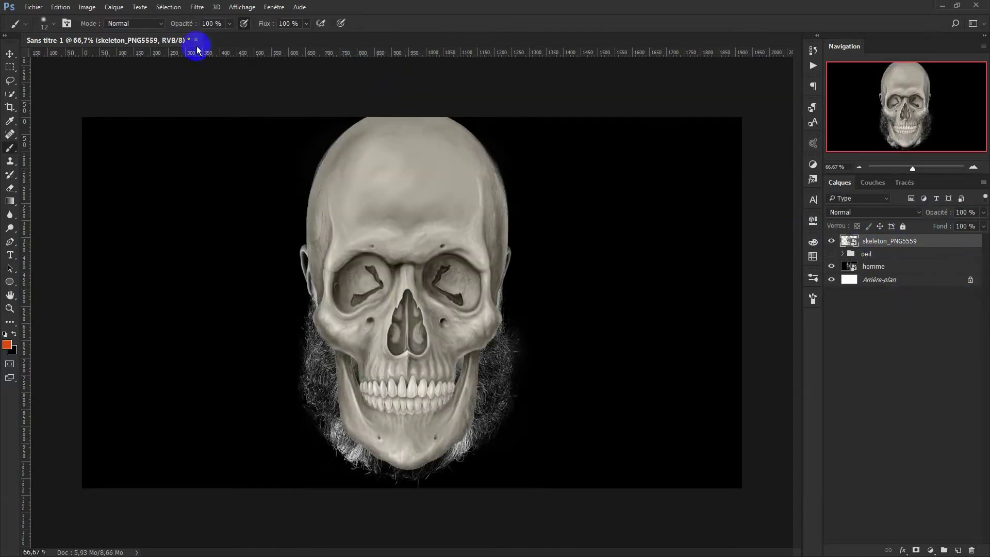
right_click(887, 240)
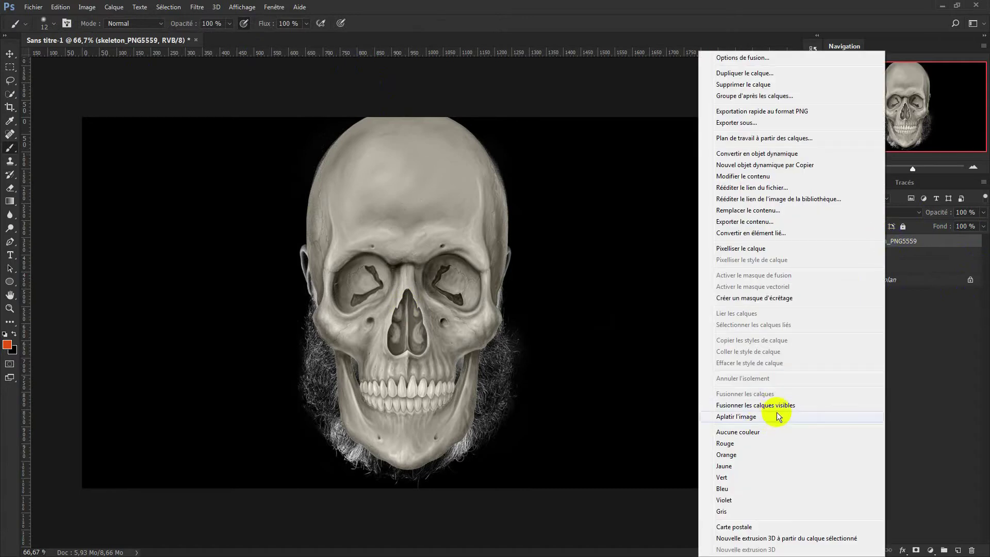
left_click(784, 250)
left_click(87, 7)
mouse_move(98, 33)
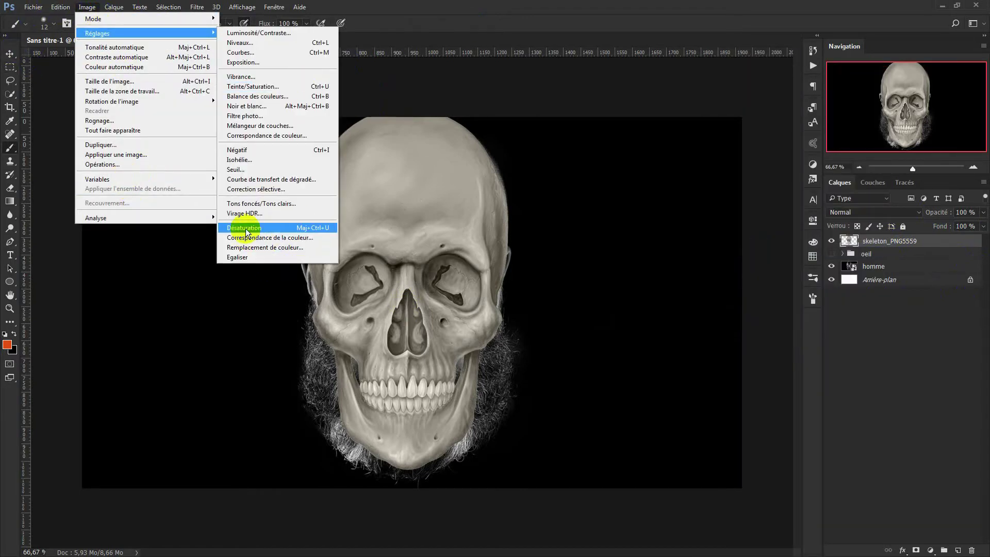
left_click(303, 228)
left_click_drag(878, 241, 876, 270)
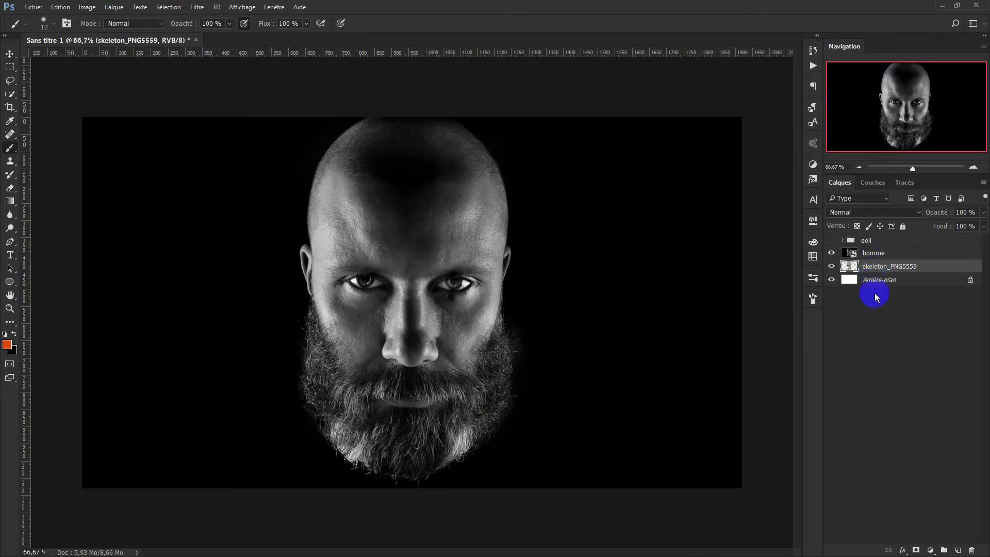
Add a layer mask to the skull layer and set an 88 px, 0% hardness brush.
left_click(917, 551)
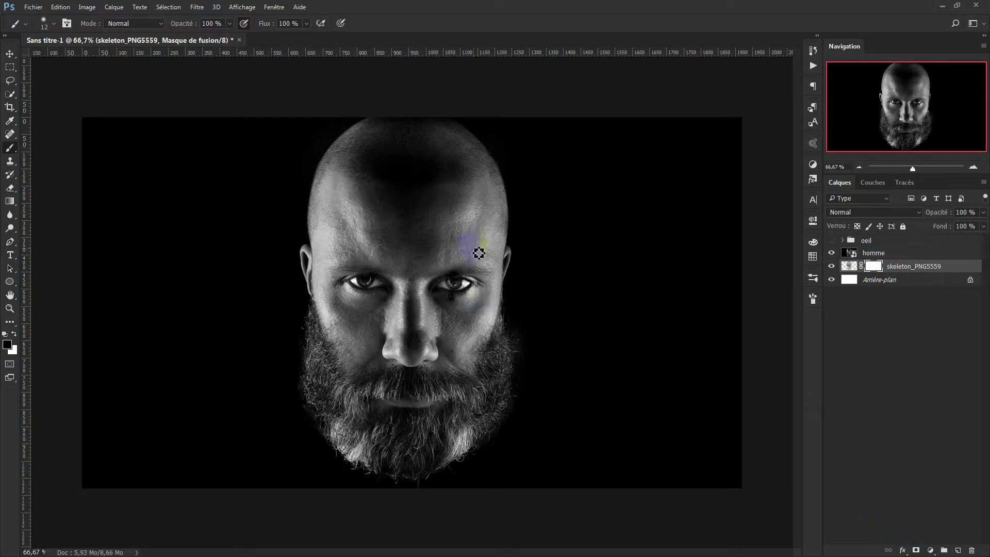
left_click(813, 298)
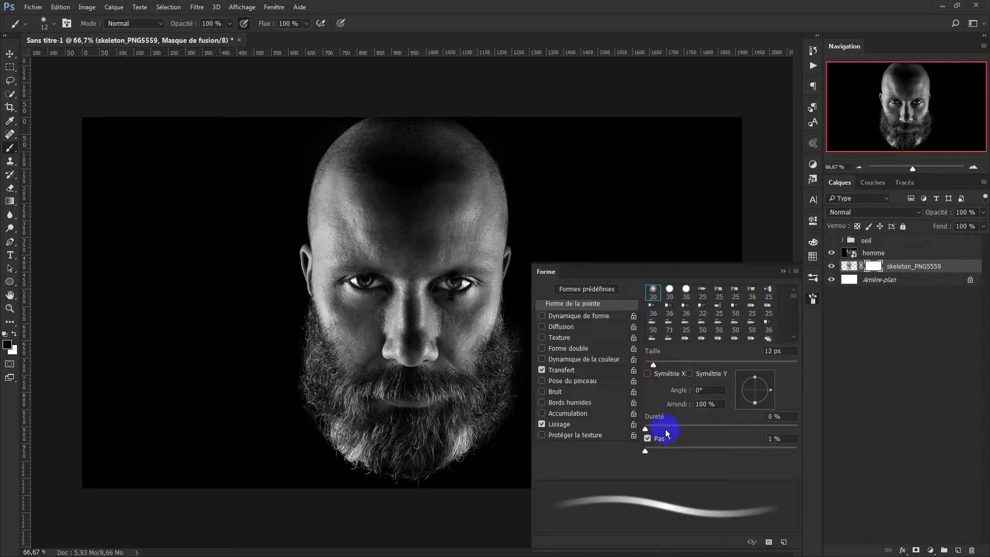
left_click_drag(653, 365, 673, 365)
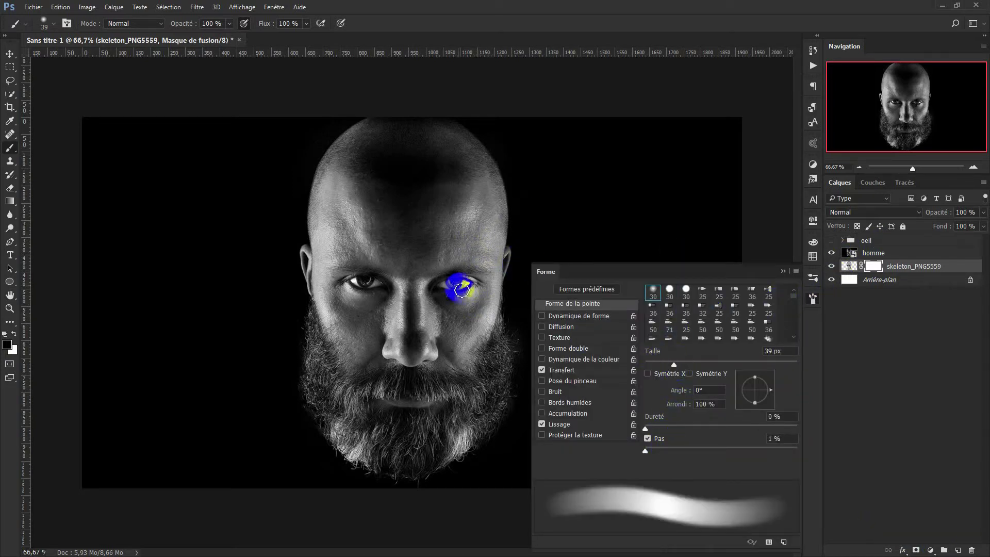
left_click(692, 364)
left_click(712, 365)
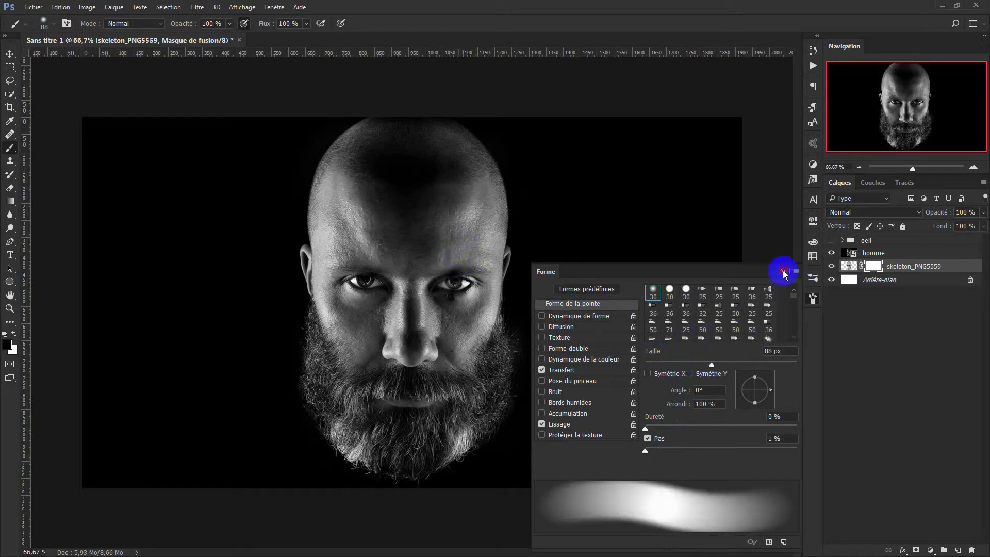
left_click(783, 271)
left_click_drag(436, 283, 424, 277)
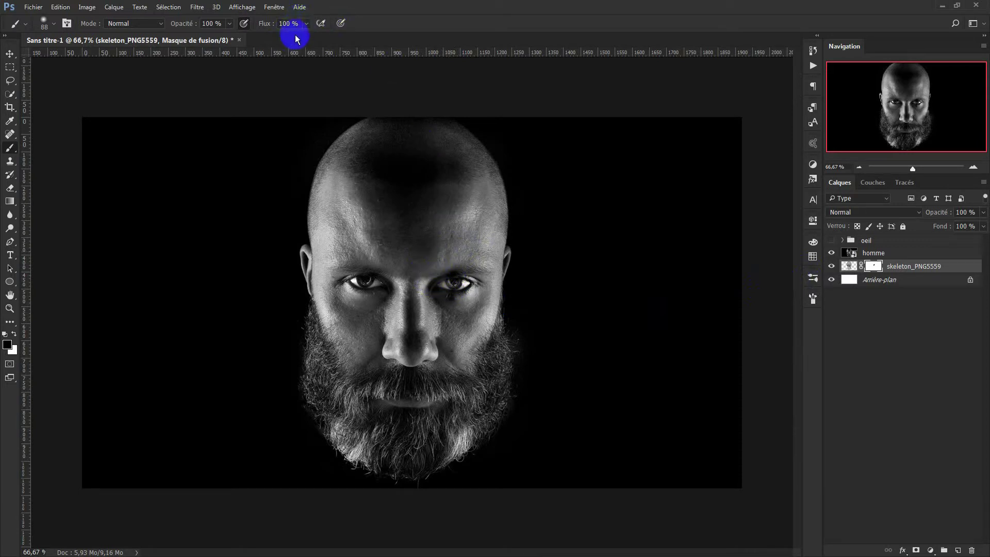
Apply the skull's mask, leave homme with one layer mask, and reveal skull on the forehead.
left_click(880, 267)
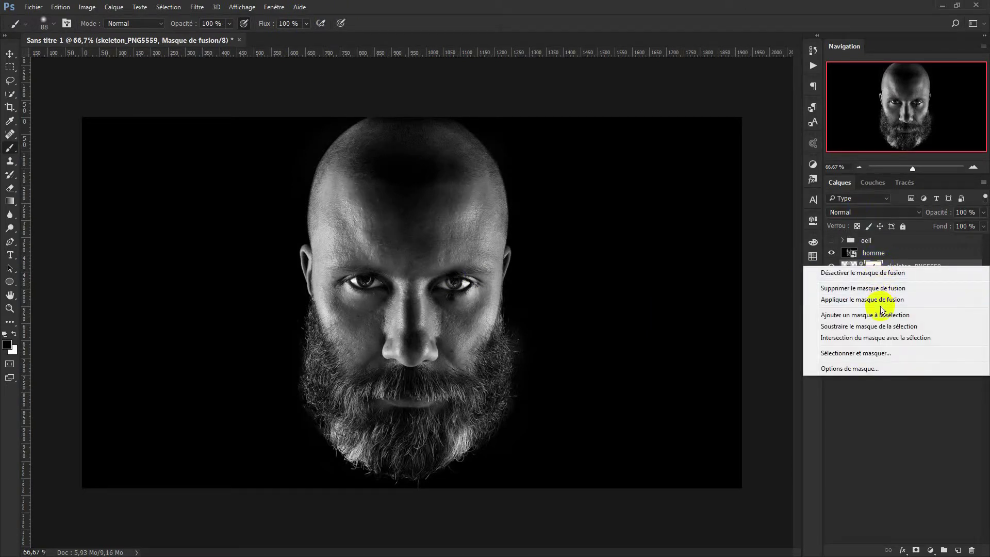
left_click(881, 303)
left_click(897, 253)
left_click(915, 550)
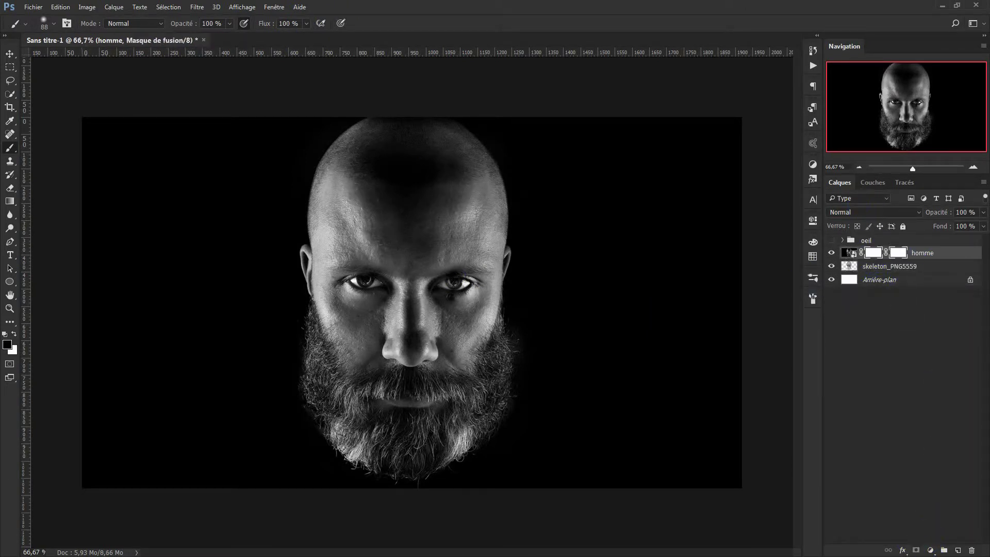
right_click(898, 253)
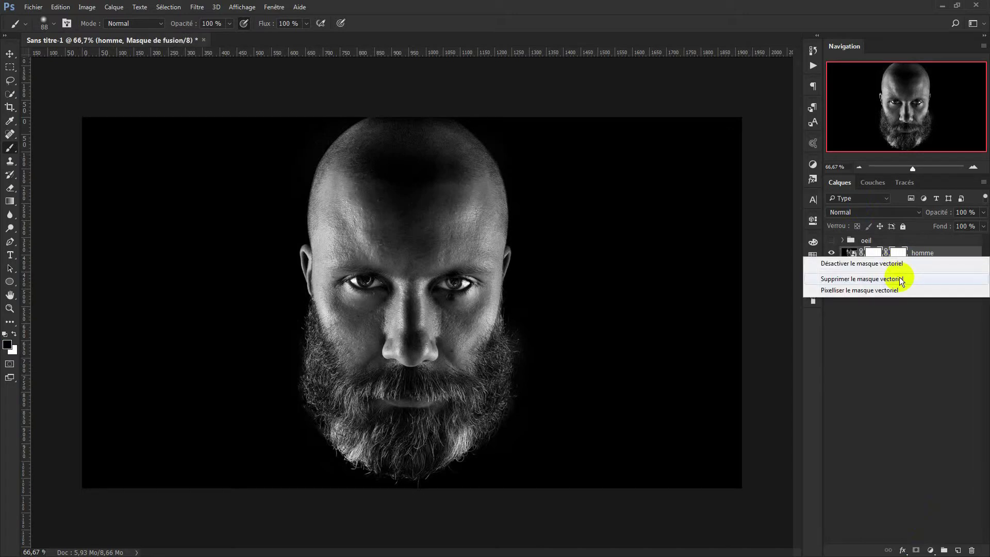
left_click(861, 279)
mouse_move(462, 283)
left_mouse_down()
mouse_move(435, 247)
mouse_move(421, 271)
mouse_move(424, 297)
left_mouse_up()
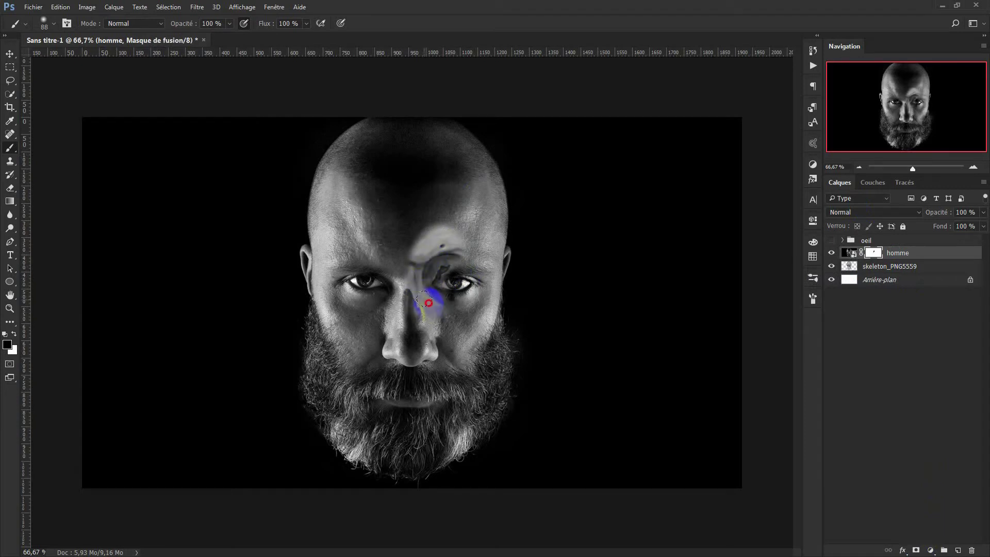
Reveal the skull around the nose and cheek on homme's mask, refining the eye edge.
mouse_move(454, 330)
left_mouse_down()
mouse_move(419, 331)
mouse_move(413, 309)
mouse_move(436, 338)
mouse_move(427, 384)
mouse_move(442, 373)
mouse_move(416, 405)
mouse_move(420, 387)
mouse_move(434, 401)
mouse_move(485, 364)
left_mouse_up()
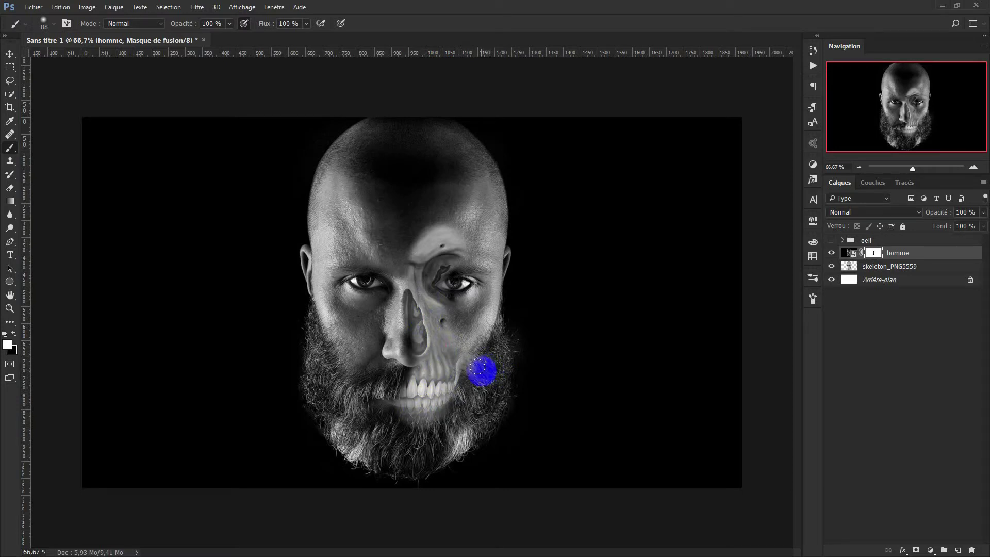
left_click_drag(467, 372, 479, 345)
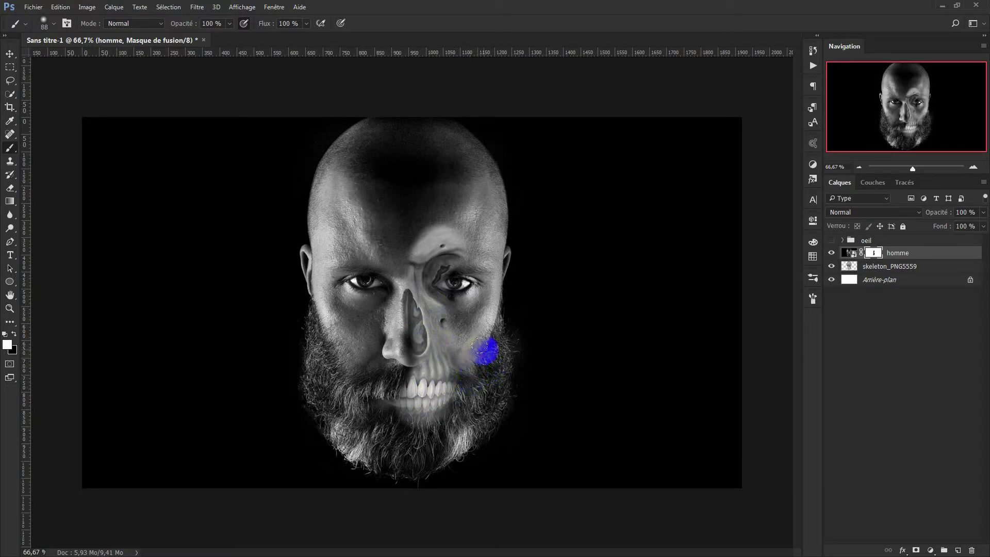
key("x")
mouse_move(471, 322)
left_mouse_down()
mouse_move(437, 304)
mouse_move(485, 317)
left_mouse_up()
key("x")
left_click_drag(510, 305, 513, 298)
Reveal skull along the brow and cheekbone while restoring beard texture on the cheek.
key("x")
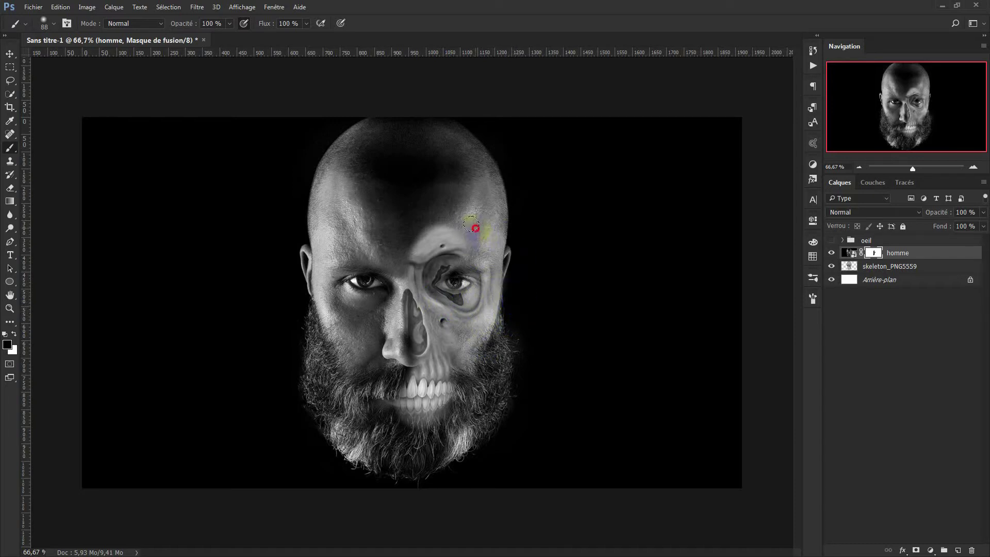
left_click_drag(415, 261, 422, 316)
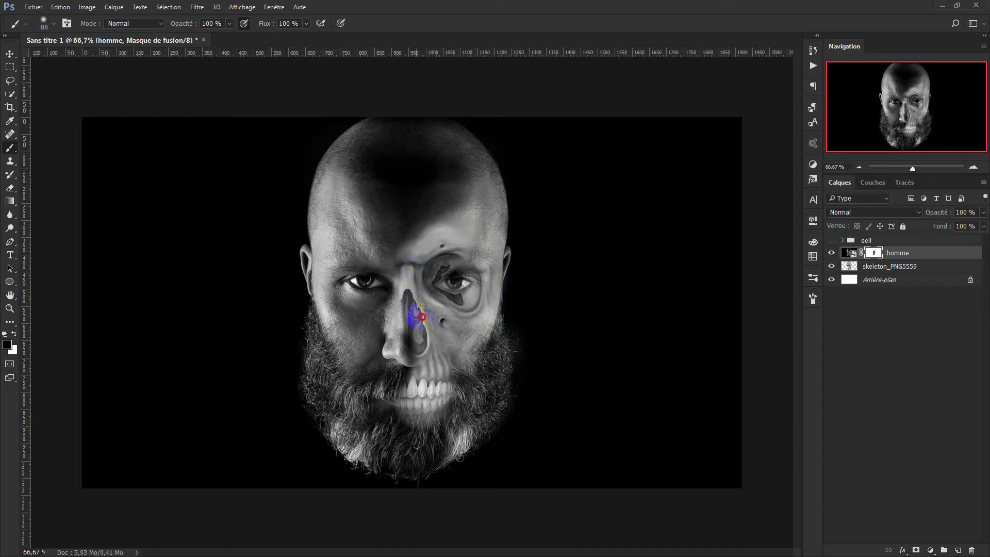
key("x")
left_click_drag(467, 369, 478, 351)
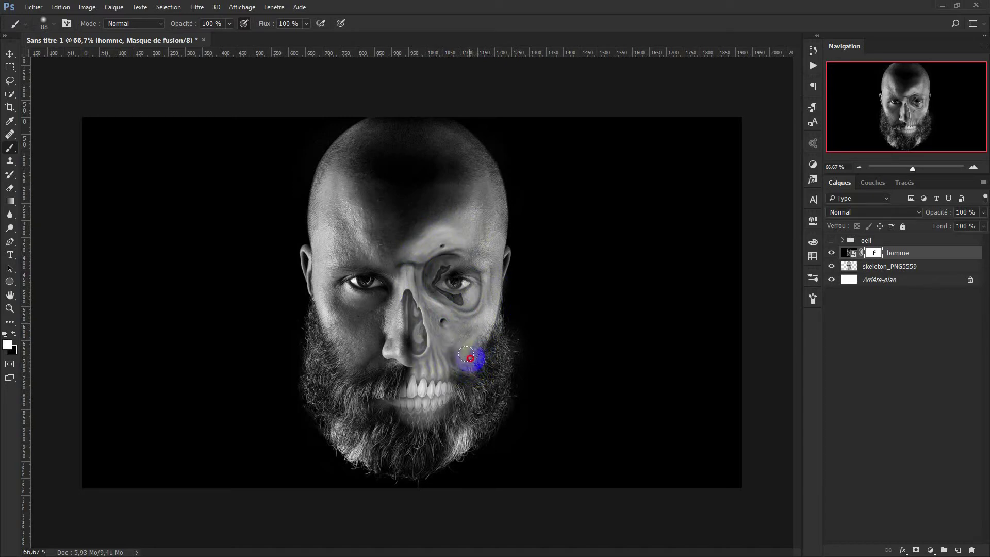
key("x")
left_click_drag(485, 312, 466, 322)
left_click(813, 298)
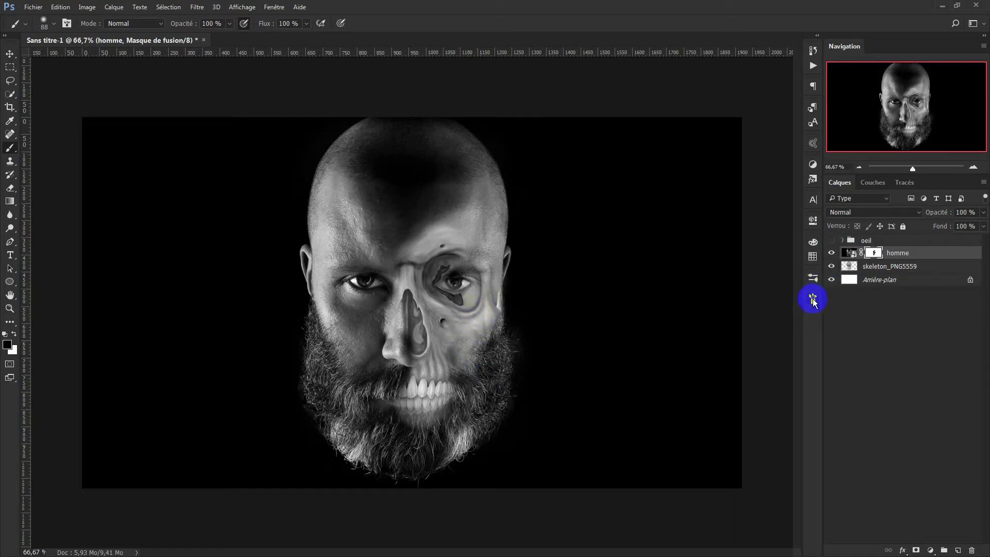
Shrink the brush to 55 px at 52% opacity and blend the face along the jaw.
left_click_drag(690, 365, 686, 364)
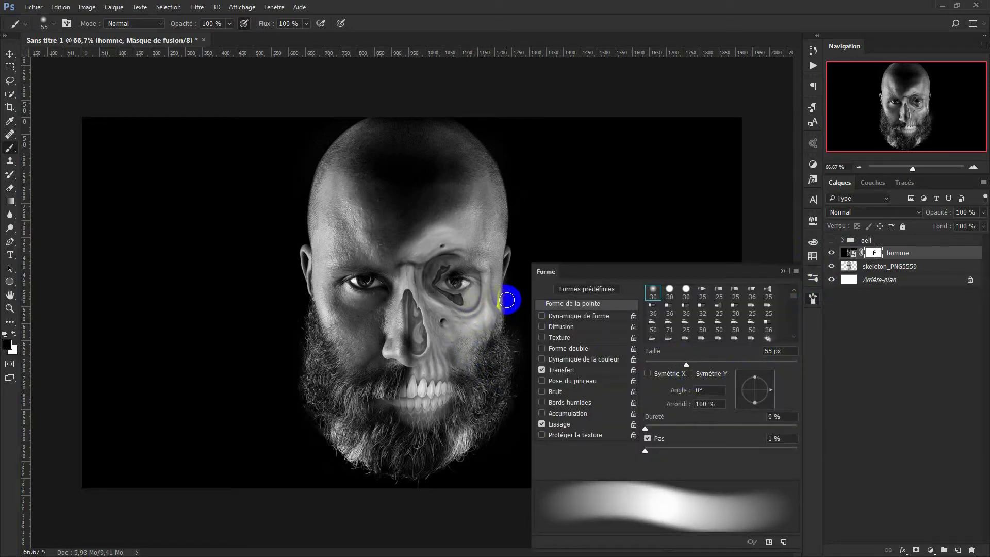
left_click_drag(502, 297, 503, 335)
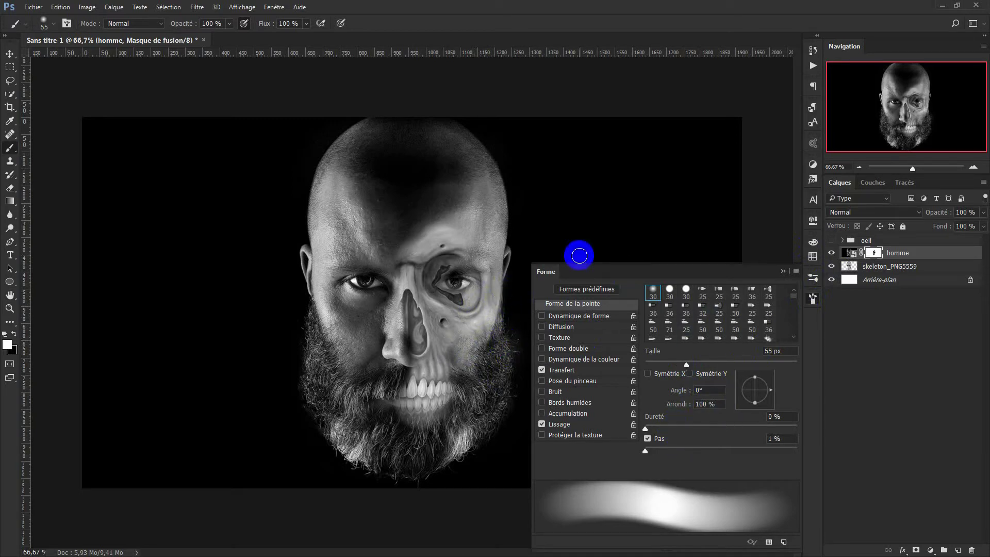
left_click_drag(229, 23, 208, 41)
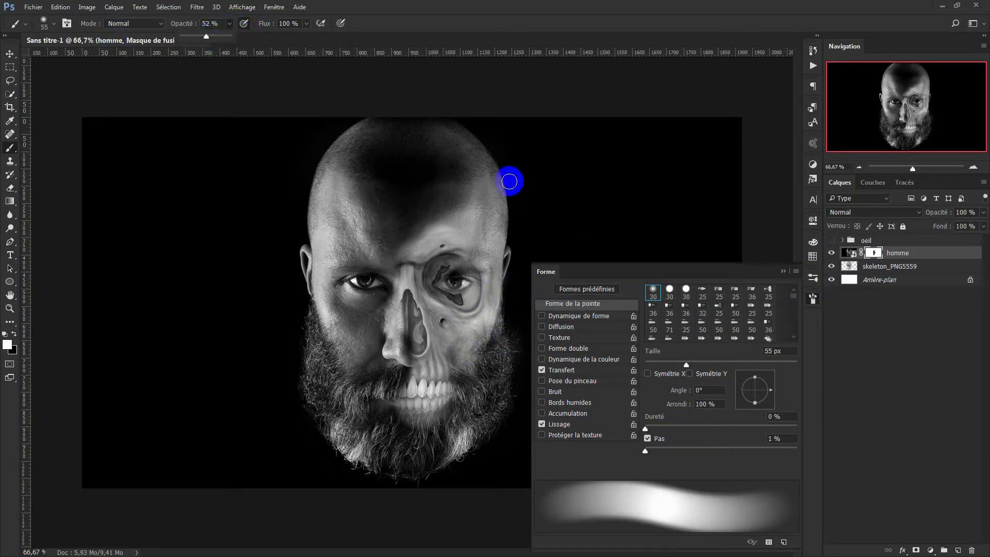
left_click(782, 271)
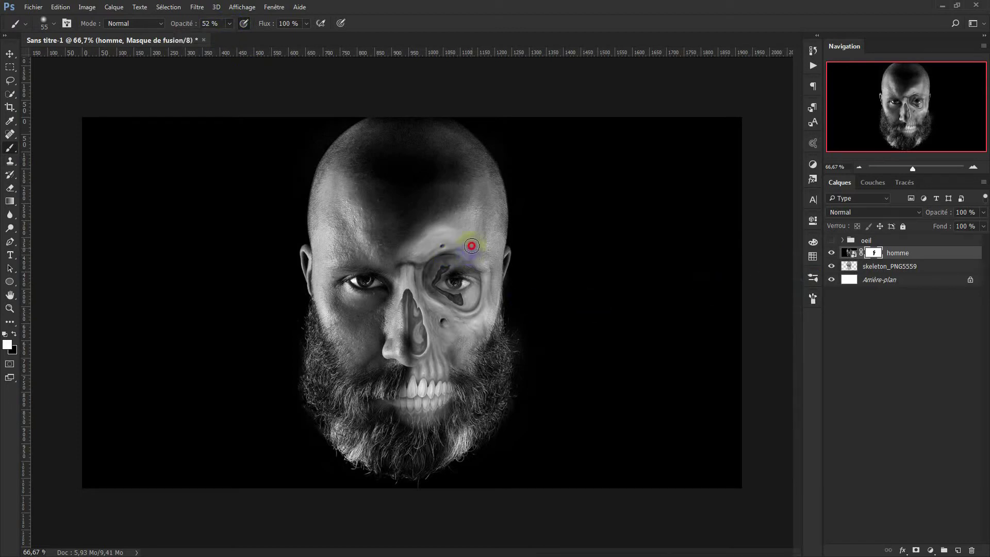
Reveal more skull around the eyebrow and the dark eye socket on the mask.
mouse_move(482, 236)
left_mouse_down()
mouse_move(442, 265)
mouse_move(452, 236)
mouse_move(430, 249)
left_mouse_up()
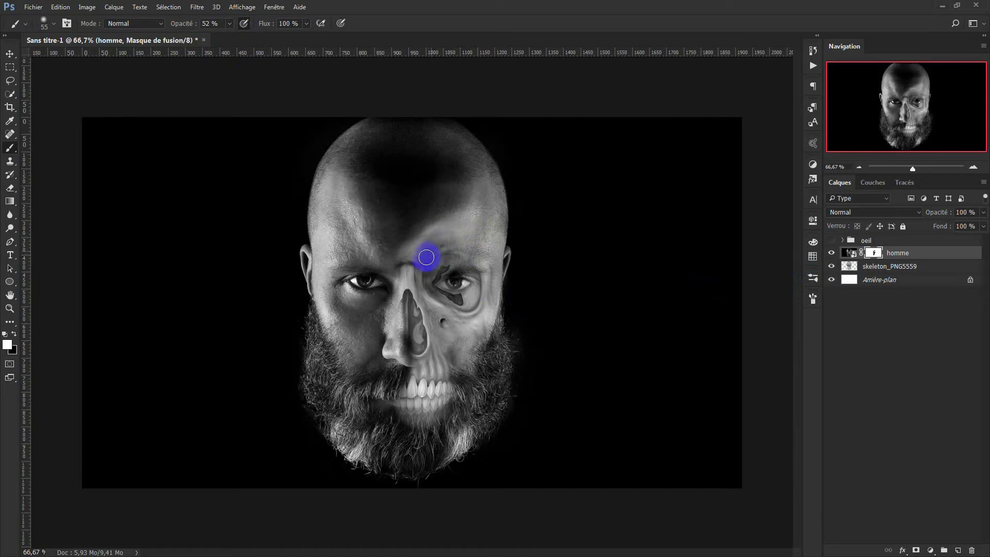
key("x")
left_click_drag(424, 259, 472, 264)
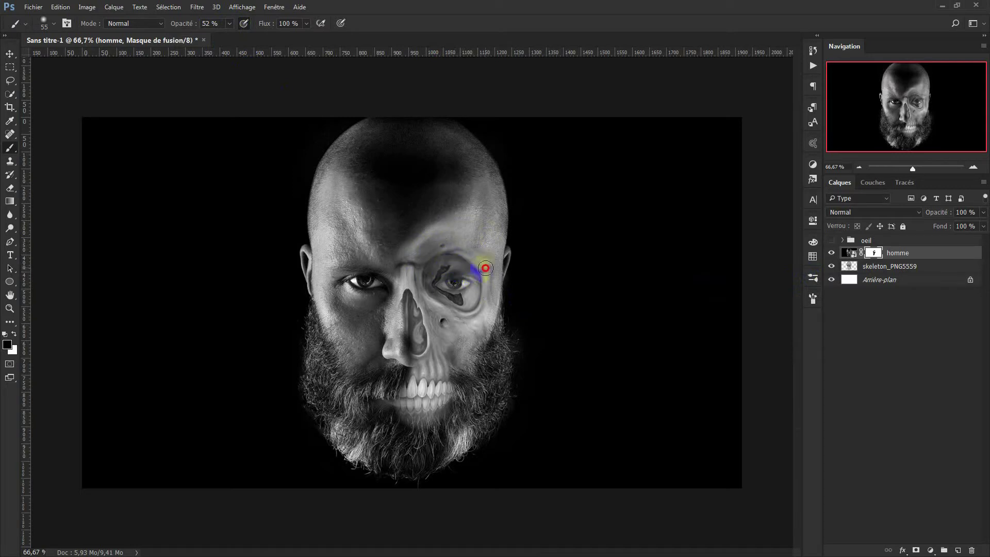
mouse_move(470, 299)
left_mouse_down()
mouse_move(431, 299)
mouse_move(507, 297)
mouse_move(499, 316)
left_mouse_up()
key("x")
key("x")
Enlarge the brush to 78 px and paint the mask down the left temple and cheek.
left_click(813, 298)
left_click_drag(719, 365, 704, 365)
mouse_move(333, 234)
left_mouse_down()
mouse_move(327, 304)
mouse_move(331, 232)
mouse_move(361, 253)
mouse_move(332, 188)
mouse_move(327, 331)
mouse_move(362, 310)
mouse_move(356, 289)
mouse_move(376, 336)
mouse_move(350, 248)
left_mouse_up()
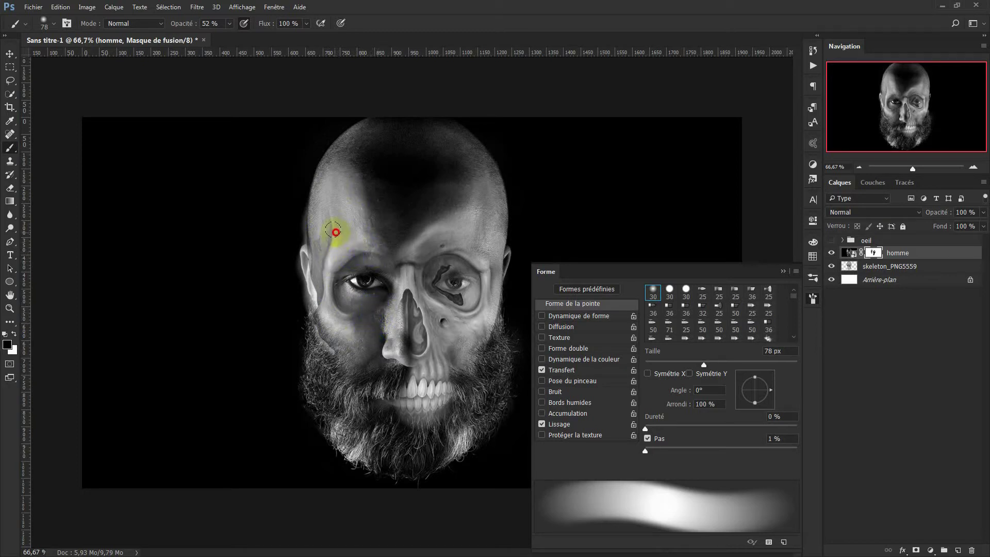
Paint white at 100% opacity to restore skin along the head's left edge and beside the nose.
key("x")
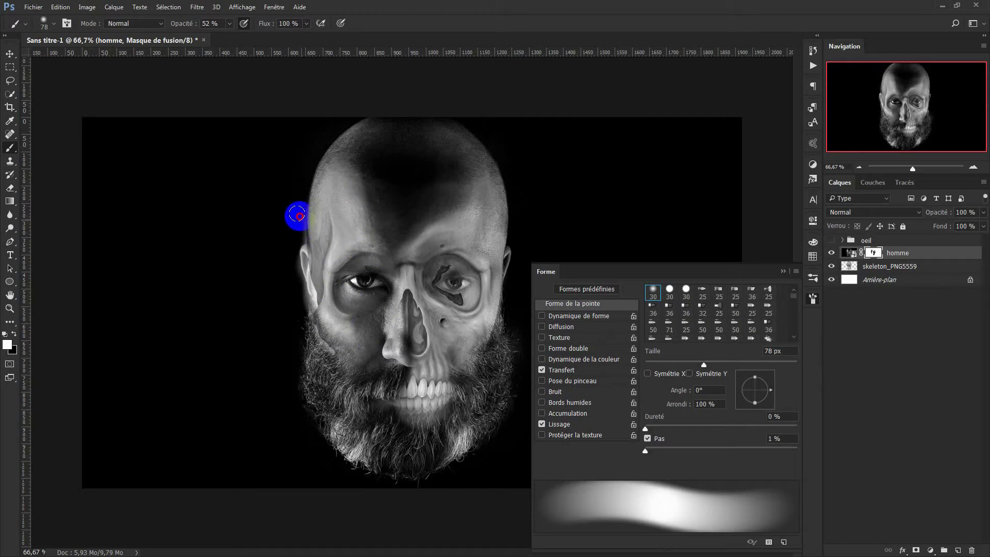
mouse_move(300, 230)
left_mouse_down()
mouse_move(293, 214)
mouse_move(303, 242)
left_mouse_up()
left_click_drag(229, 23, 252, 36)
mouse_move(308, 198)
left_mouse_down()
mouse_move(296, 239)
mouse_move(300, 302)
left_mouse_up()
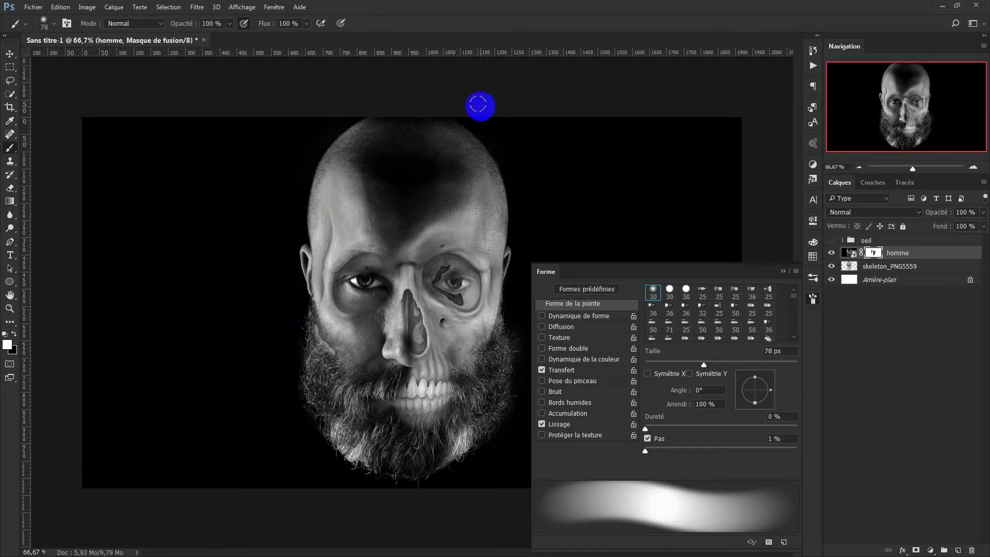
left_click(784, 271)
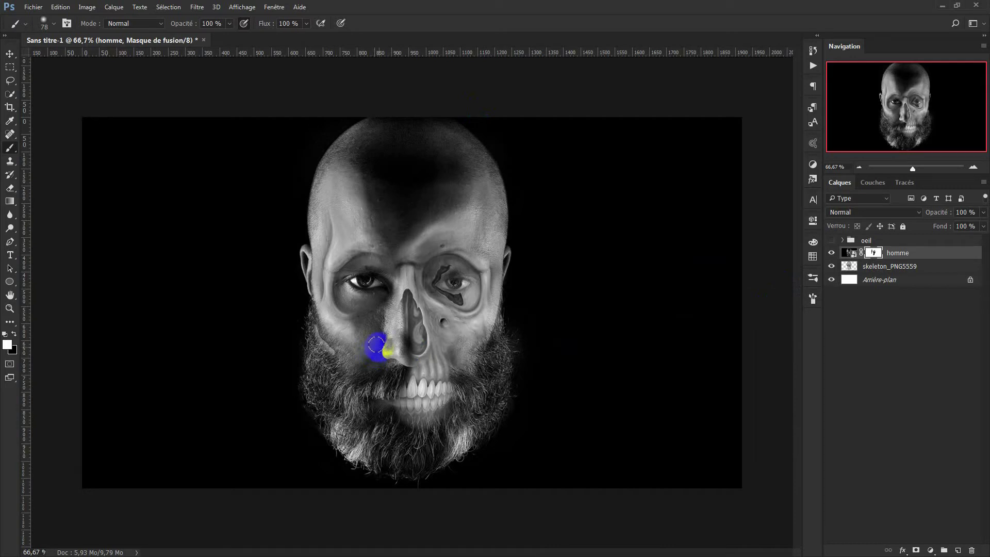
left_click_drag(346, 341, 337, 350)
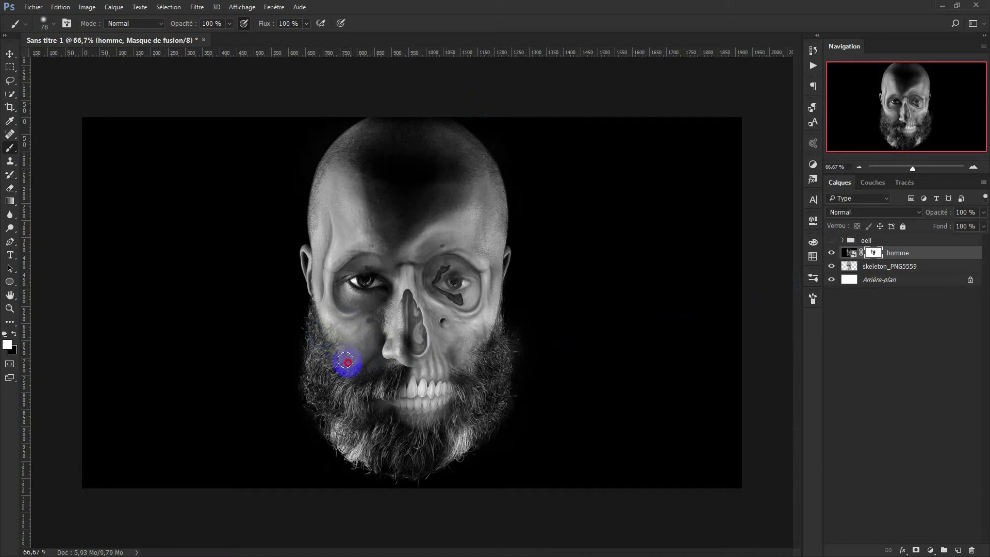
left_click_drag(229, 23, 203, 74)
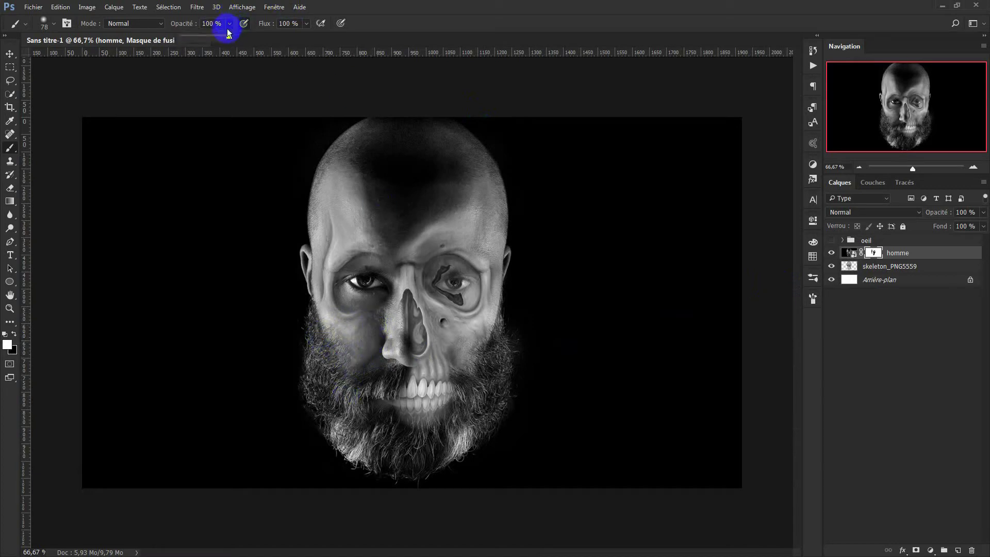
At 55% brush opacity, blend the skull in from the left cheek to the mouth and teeth.
left_click(374, 328)
left_click_drag(364, 330, 447, 385)
left_click_drag(424, 347, 425, 358)
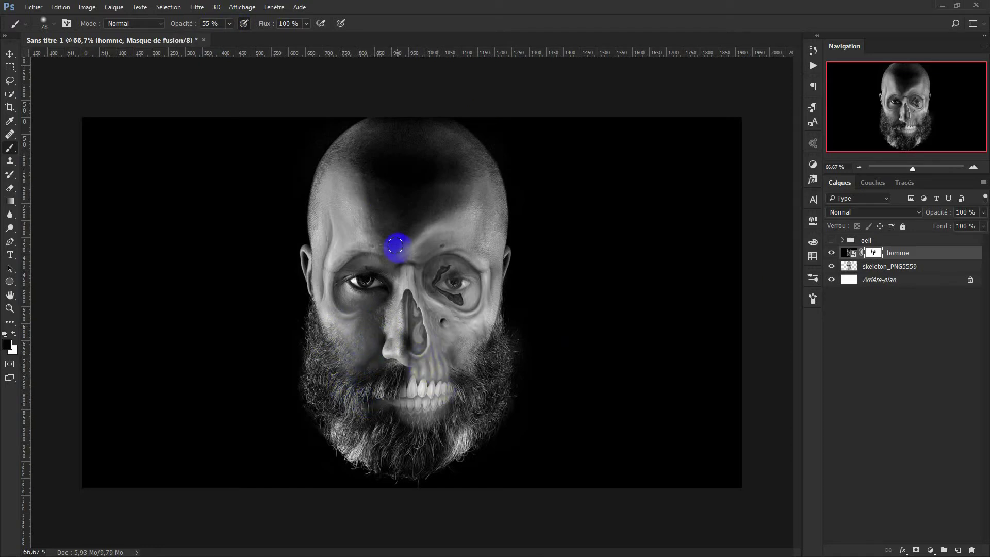
Softly shade the forehead mask at 21% opacity and show the oeil group's glowing eyes.
key("x")
left_click(223, 24)
left_click_drag(213, 37, 211, 37)
mouse_move(380, 214)
left_mouse_down()
mouse_move(404, 260)
mouse_move(382, 232)
mouse_move(361, 166)
mouse_move(402, 204)
mouse_move(429, 178)
mouse_move(380, 177)
mouse_move(392, 197)
mouse_move(360, 166)
mouse_move(384, 211)
mouse_move(424, 176)
mouse_move(406, 206)
mouse_move(396, 155)
mouse_move(436, 181)
mouse_move(411, 199)
mouse_move(389, 157)
mouse_move(458, 181)
mouse_move(389, 221)
mouse_move(401, 191)
left_mouse_up()
key("x")
key("x")
key("x")
key("x")
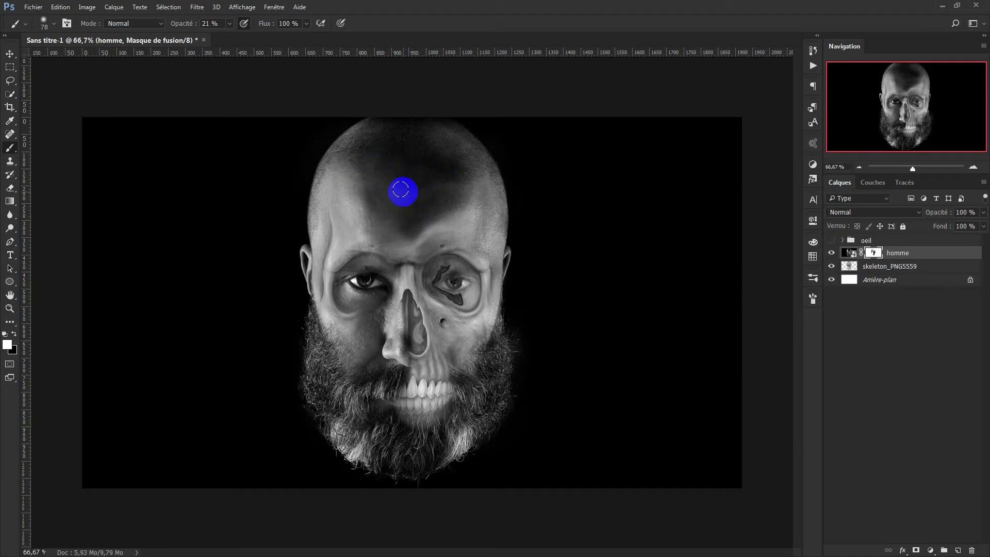
left_click(831, 241)
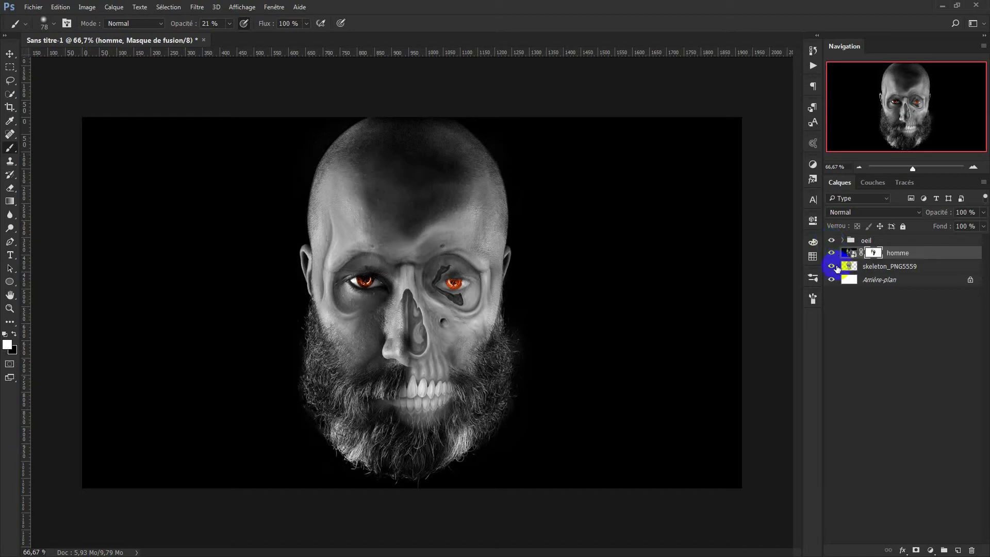
left_click(832, 266)
left_click(832, 266)
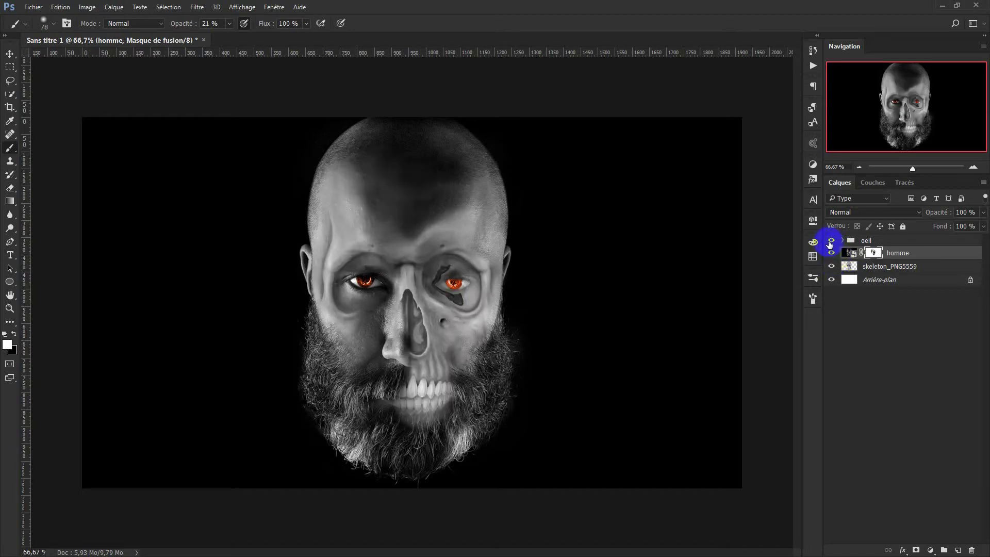
left_click(832, 253)
left_click(832, 252)
left_click(832, 253)
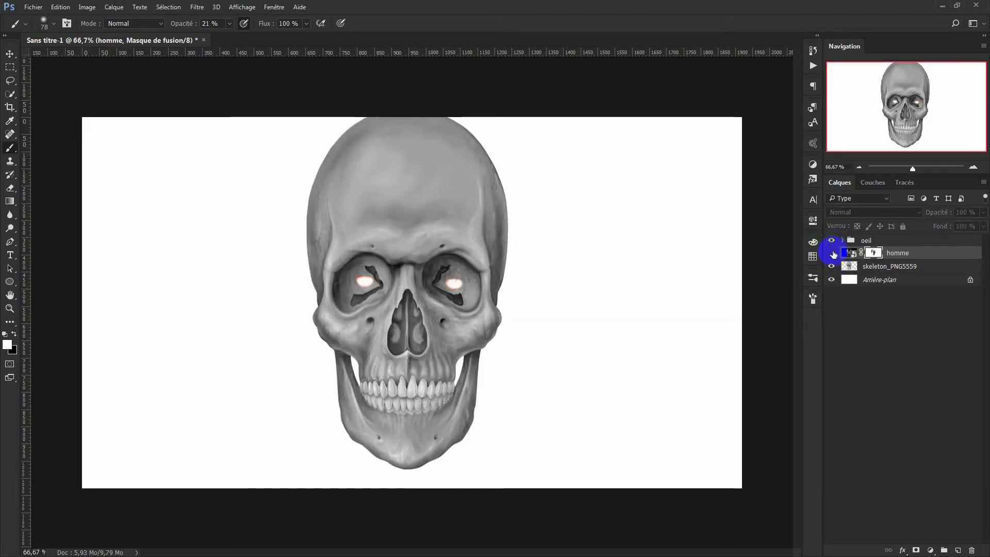
left_click(879, 253)
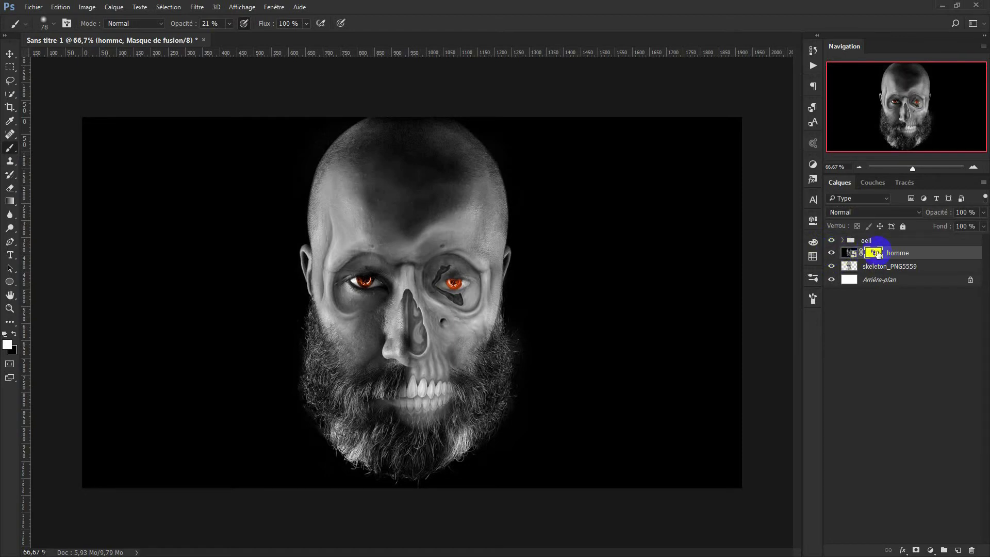
left_click(898, 266)
left_click(958, 550)
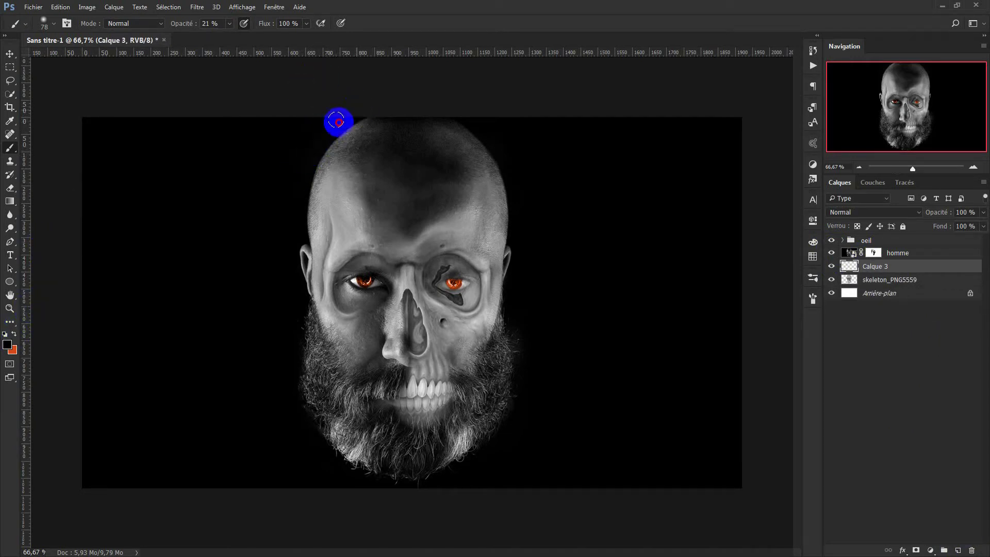
Remove the empty Calque 3 layer.
left_click_drag(318, 140, 314, 152)
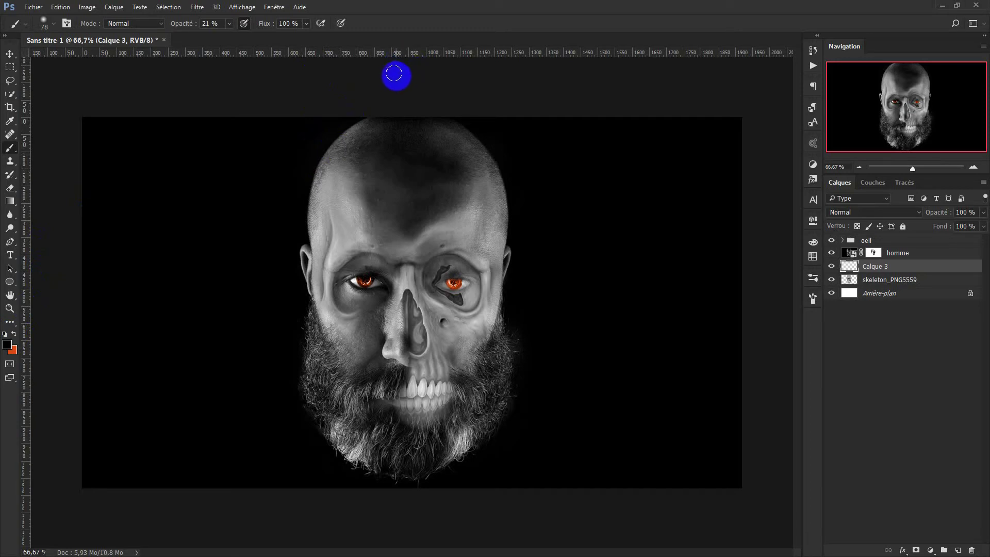
left_click_drag(873, 277, 972, 550)
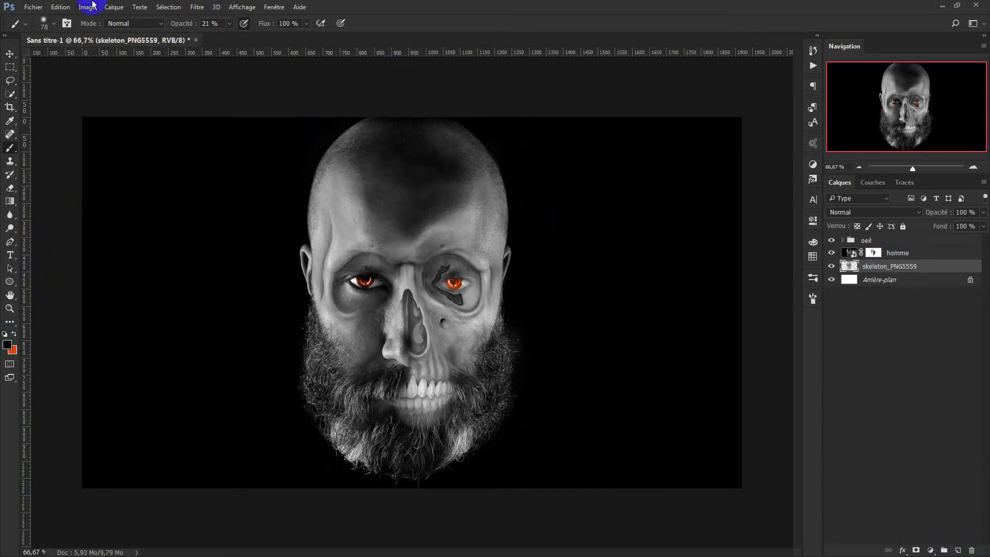
Choose the large 961 px smoke brush tip.
right_click(200, 174)
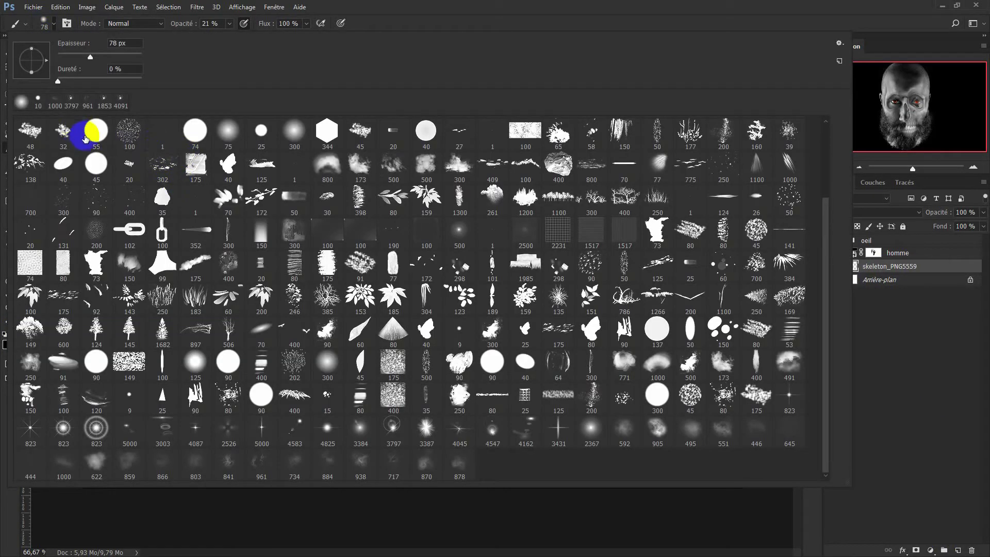
left_click(88, 99)
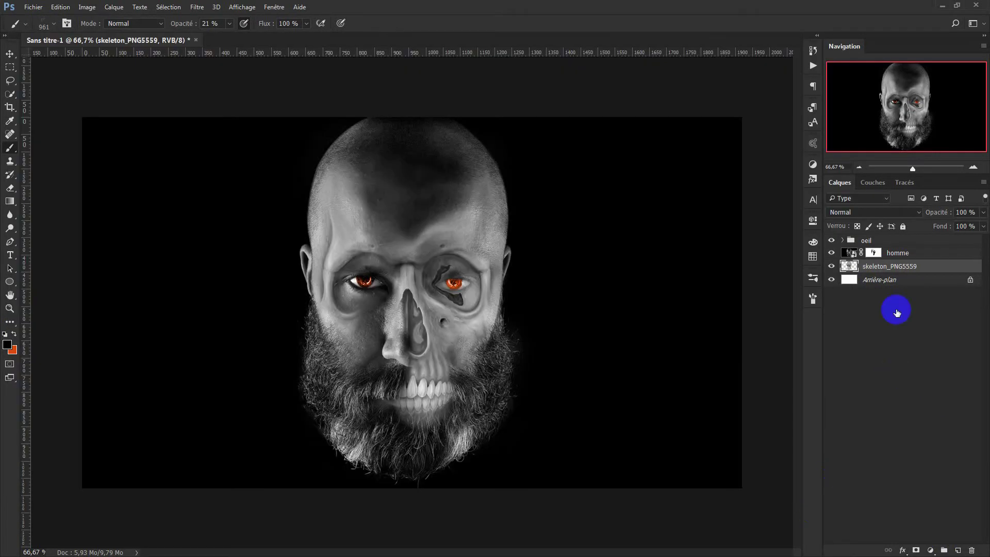
left_click(815, 516)
Add a new layer above the oeil group and set white as the painting colour.
left_click(901, 241)
left_click(957, 551)
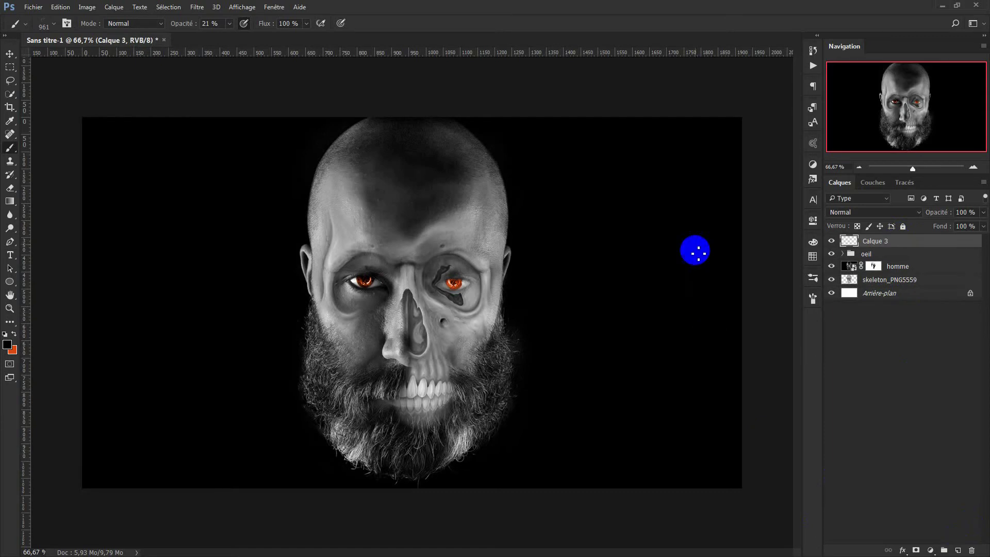
left_click(5, 334)
key("x")
Dab white smoke over the right and left sides of the dark background.
left_click(691, 187)
left_click(644, 176)
left_click(653, 392)
left_click(637, 438)
left_click(588, 483)
left_click(689, 378)
left_click(636, 494)
left_click(699, 159)
left_click(295, 217)
left_click(183, 181)
left_click(141, 246)
left_click(266, 311)
left_click(157, 428)
left_click(253, 430)
Add more faint smoke dabs around the beard and across the rest of the background.
left_click(552, 440)
left_click(316, 479)
left_click(441, 466)
left_click(388, 480)
left_click(329, 133)
left_click(578, 144)
left_click(296, 132)
left_click(93, 178)
left_click(212, 491)
left_click(588, 172)
left_click(535, 326)
left_click(654, 217)
left_click(709, 199)
left_click(726, 436)
left_click(279, 322)
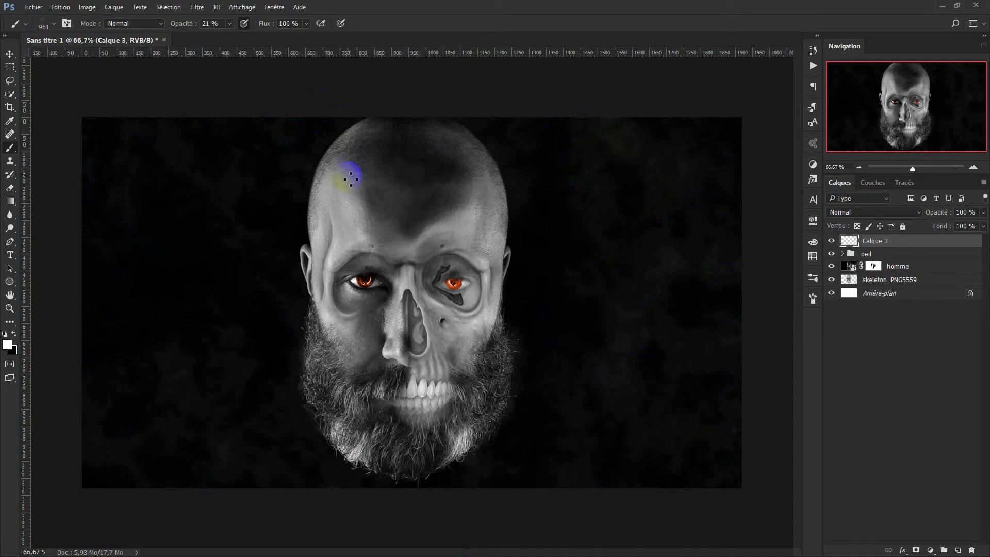
left_click(888, 255)
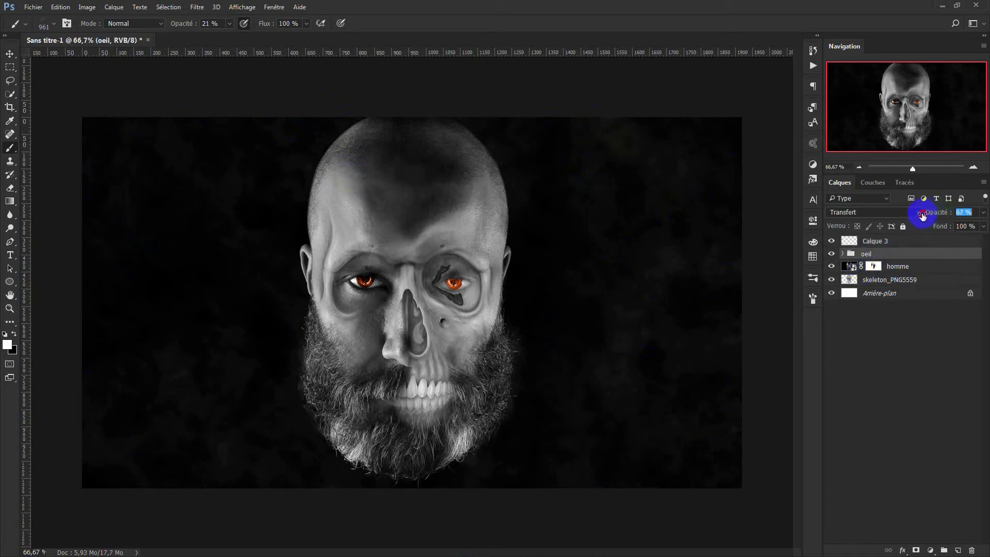
Inside the oeil group, lower the Calque 1 eye-glow layer's opacity to about 46%.
left_click(842, 254)
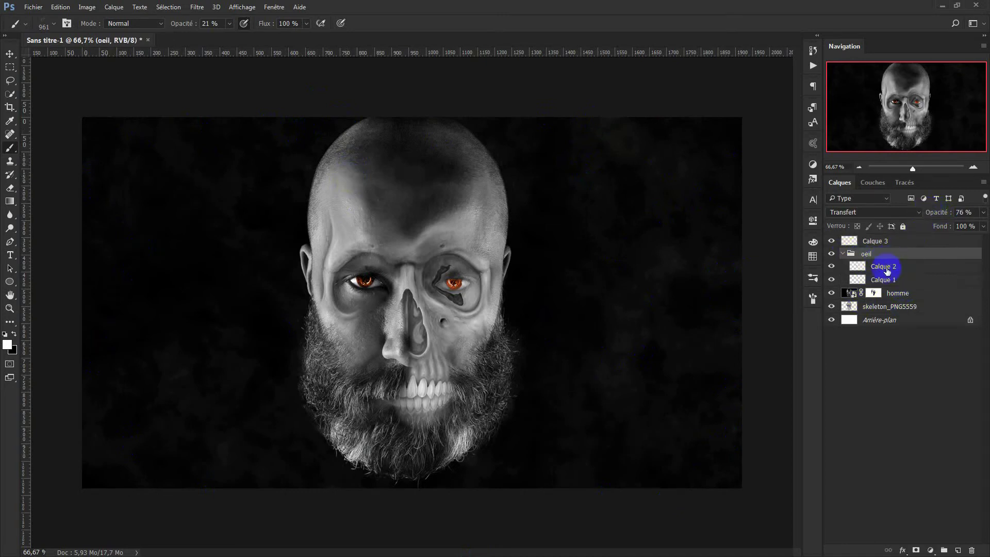
left_click(885, 281)
left_click_drag(934, 211, 950, 215)
left_click(906, 253)
left_click(882, 280)
left_click(831, 279)
left_click_drag(937, 214, 915, 217)
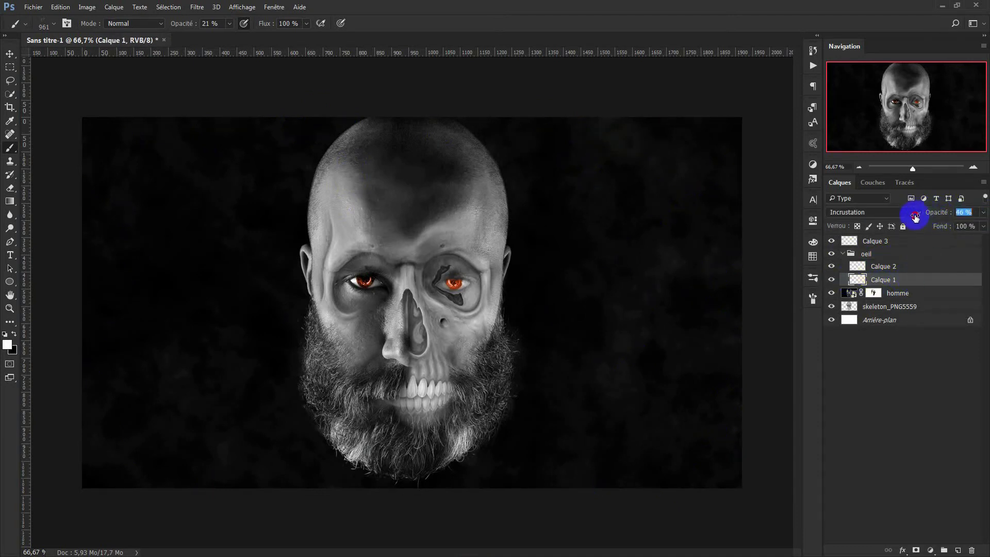
left_click(900, 268)
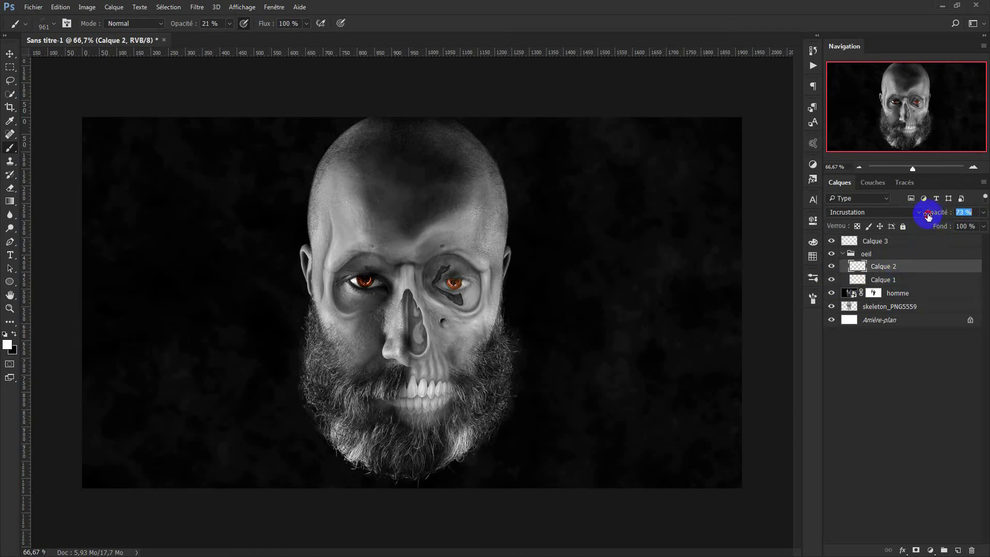
left_click(846, 255)
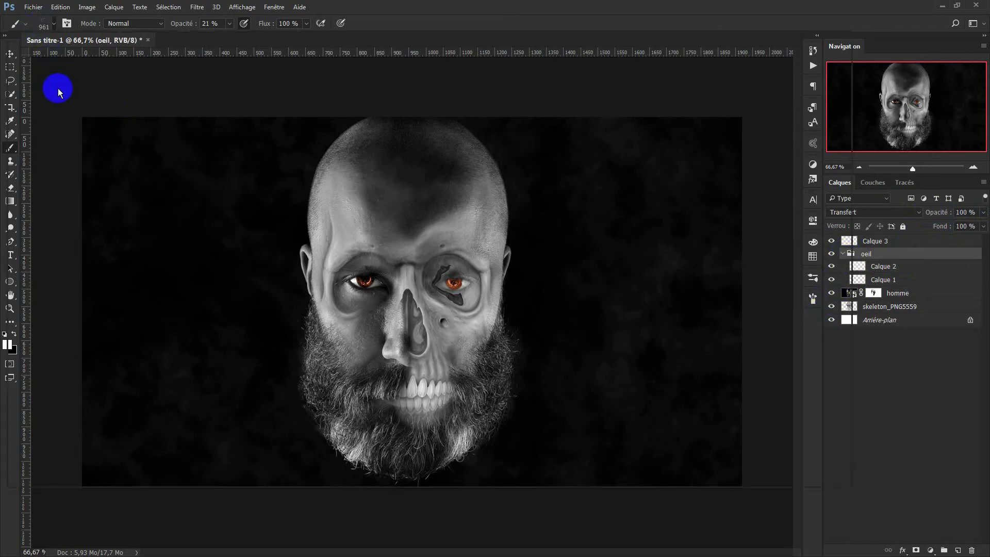
Add layer Calque 4 above Calque 3 with a 1000 px soft brush at 100% opacity.
right_click(58, 92)
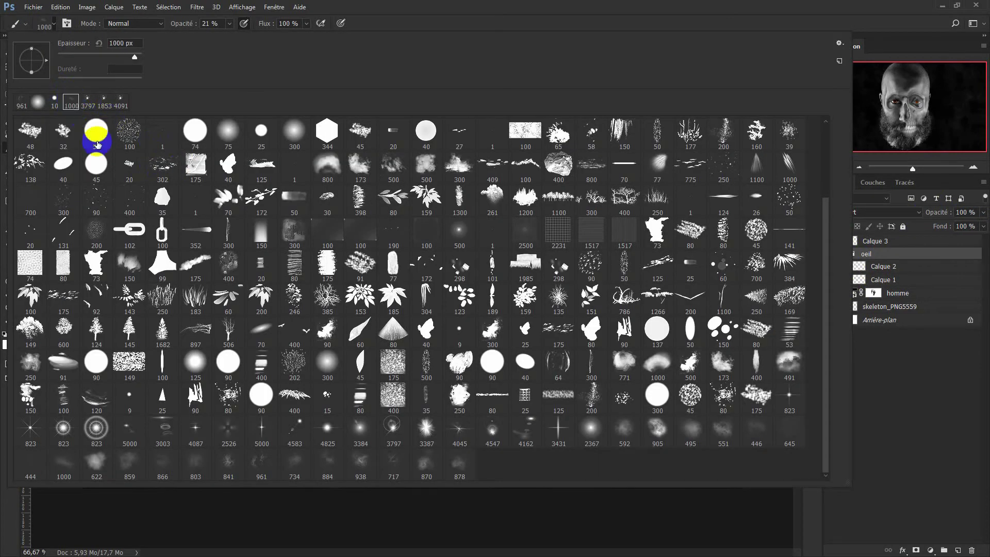
left_click(916, 243)
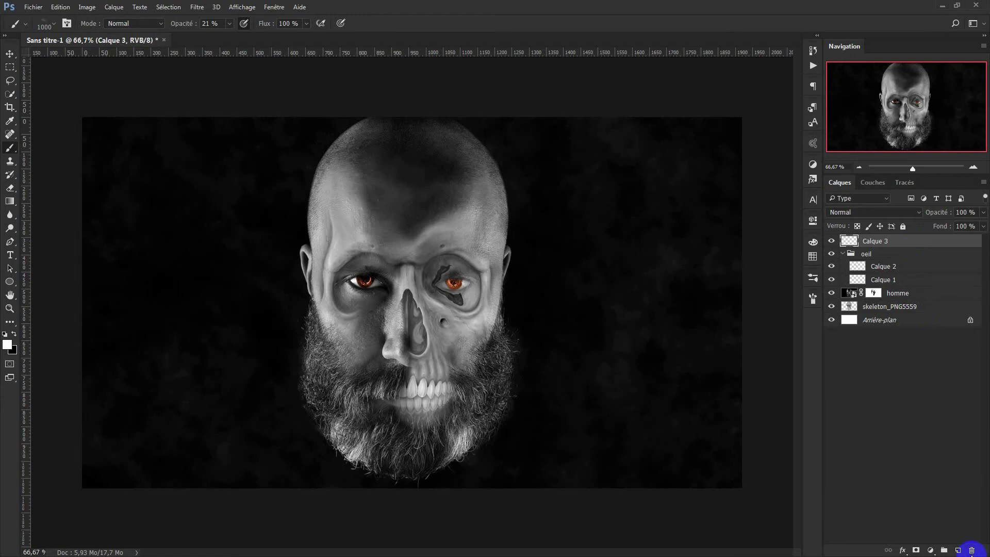
left_click(958, 550)
left_click_drag(233, 39, 270, 36)
Paint soft white haze around the head's edges and fade Calque 4 to 33% opacity.
left_click_drag(199, 163, 316, 477)
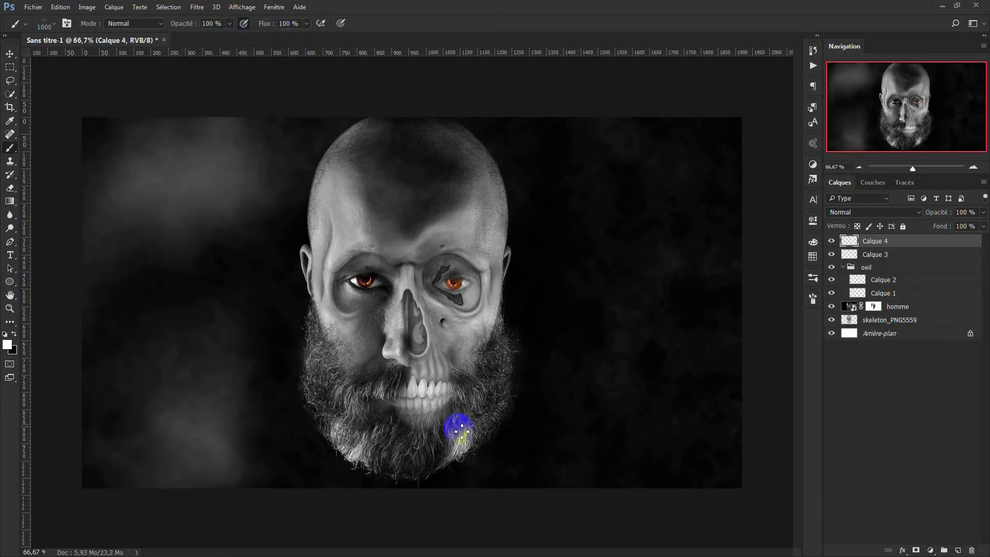
left_click_drag(628, 377, 564, 468)
mouse_move(688, 155)
left_mouse_down()
mouse_move(657, 302)
mouse_move(723, 417)
left_mouse_up()
left_click_drag(612, 137, 607, 387)
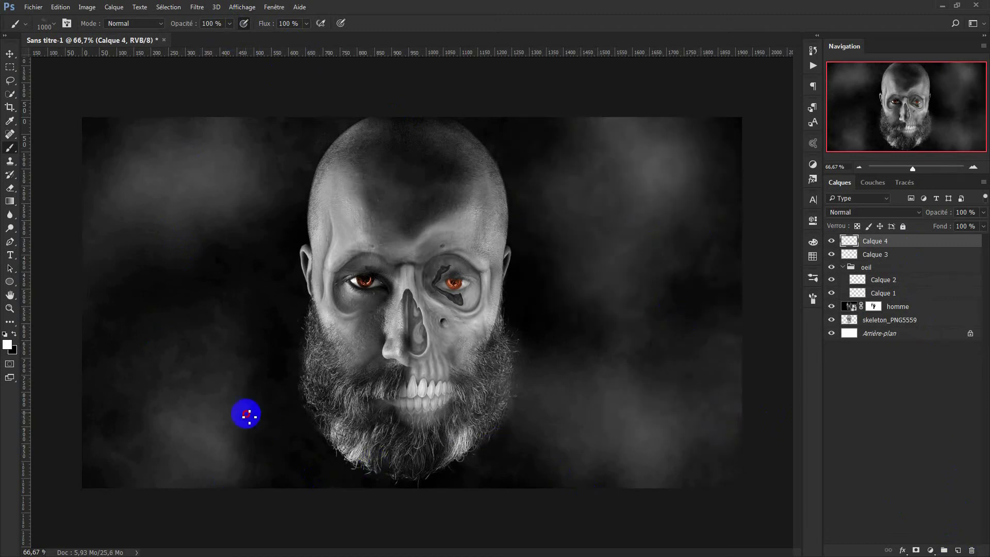
left_click_drag(274, 448, 411, 511)
left_click_drag(289, 217, 239, 308)
left_click_drag(108, 320, 108, 386)
left_click_drag(590, 152, 438, 124)
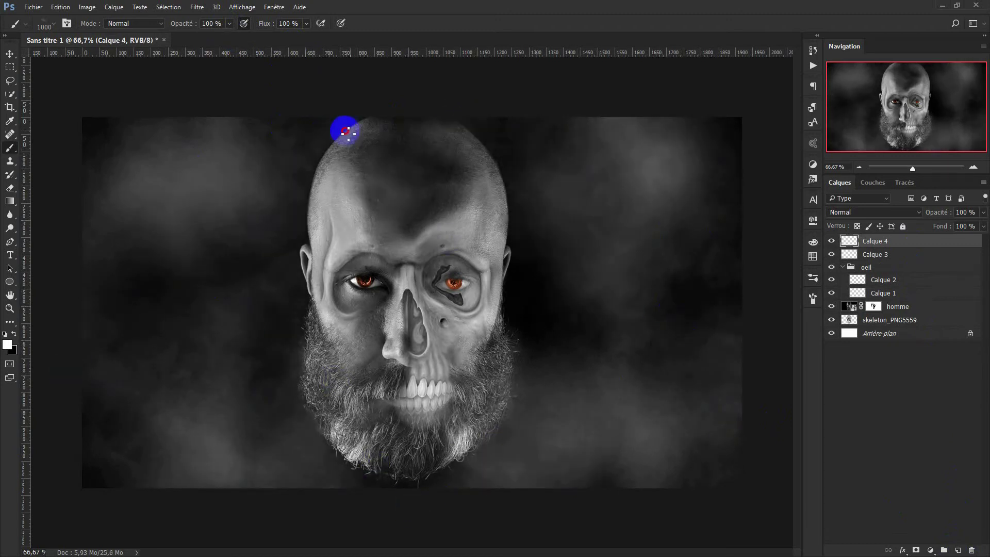
left_click_drag(284, 128, 644, 247)
left_click_drag(942, 210, 911, 212)
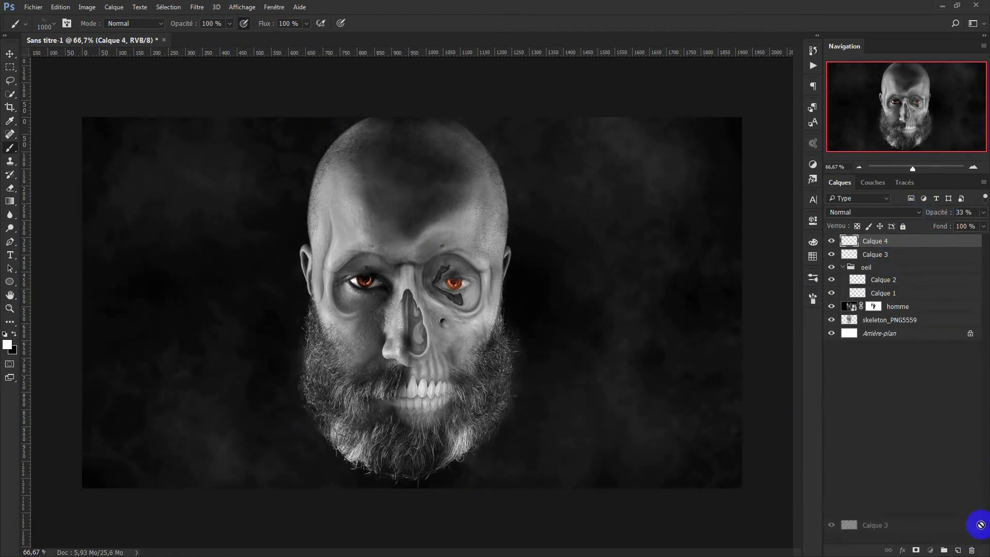
left_click(958, 551)
With the 961 px smoke brush, dab more smoke wisps on both sides of the background.
left_click(45, 24)
left_click(42, 111)
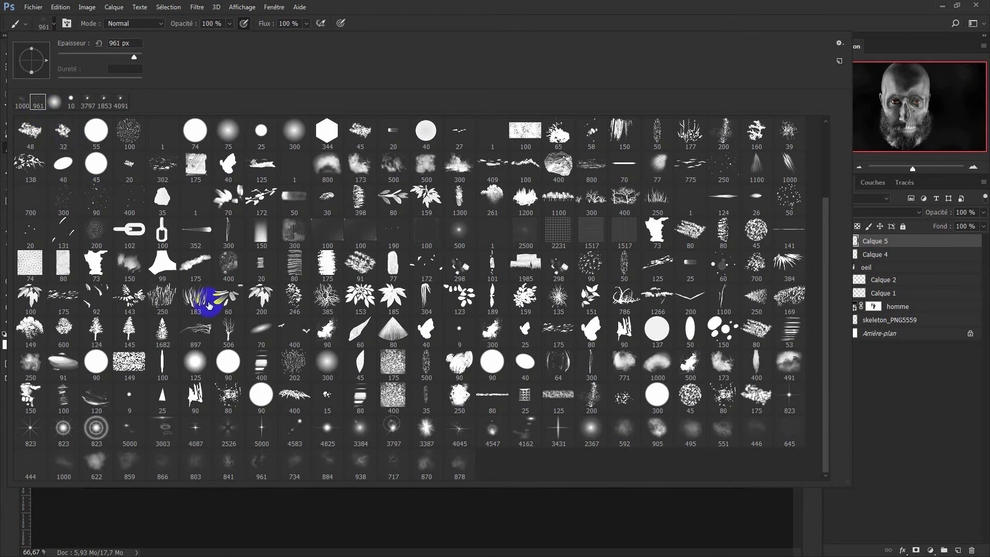
left_click(170, 216)
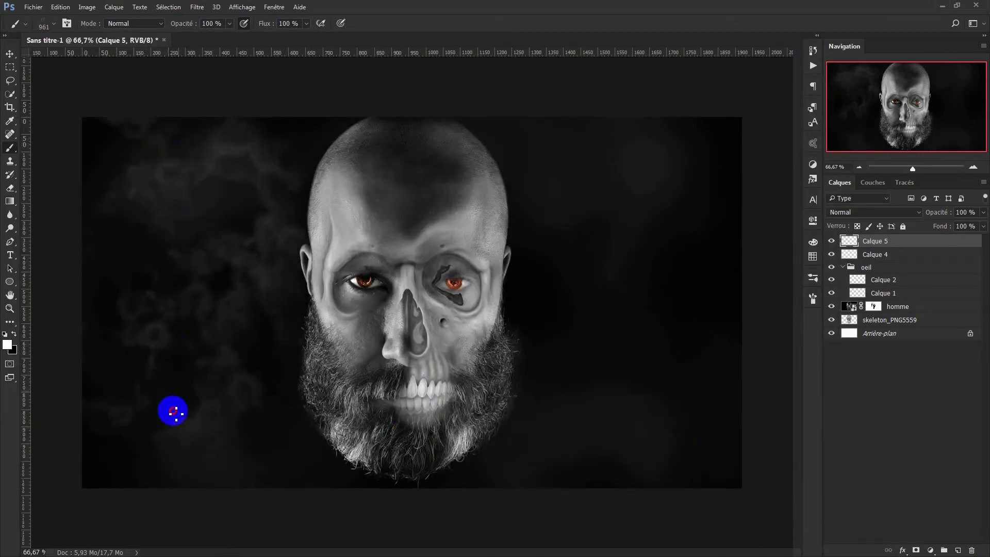
left_click(634, 369)
left_click(586, 416)
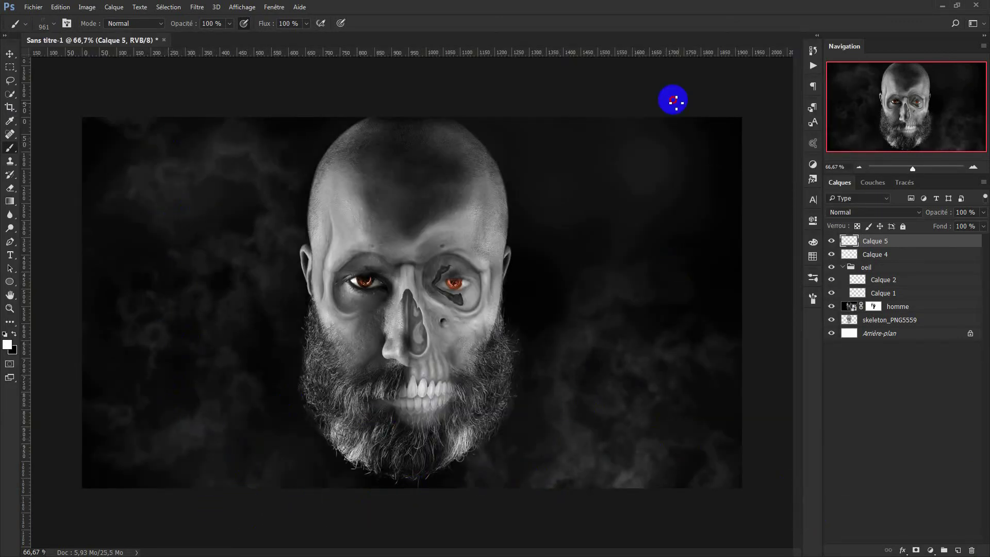
left_click(686, 170)
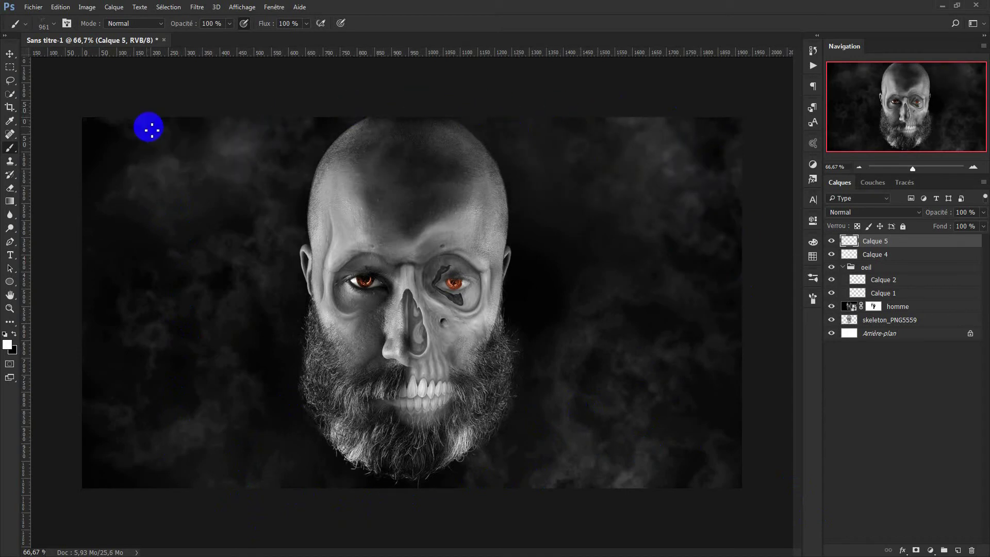
left_click(361, 485)
left_click(722, 334)
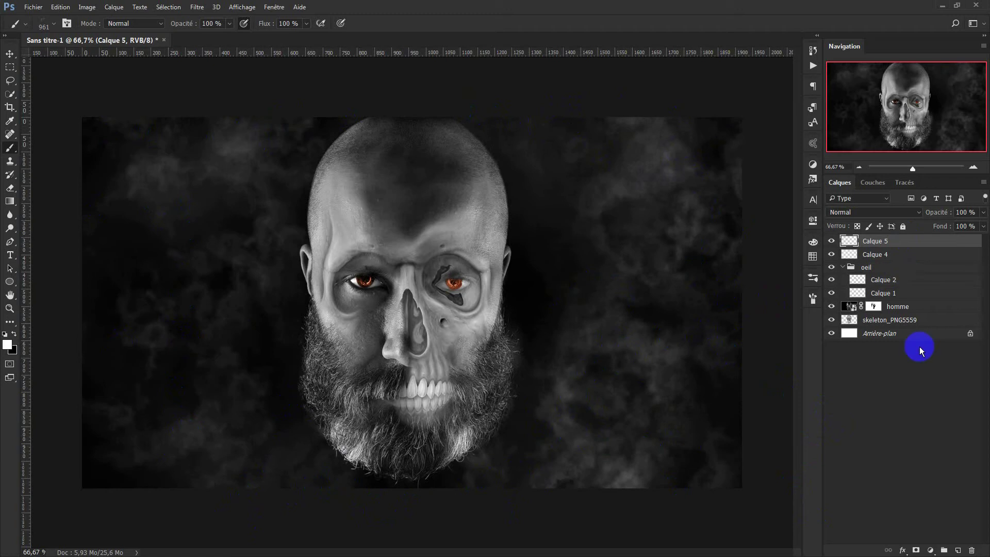
Collapse the oeil group and add a new empty layer above homme.
left_click(843, 267)
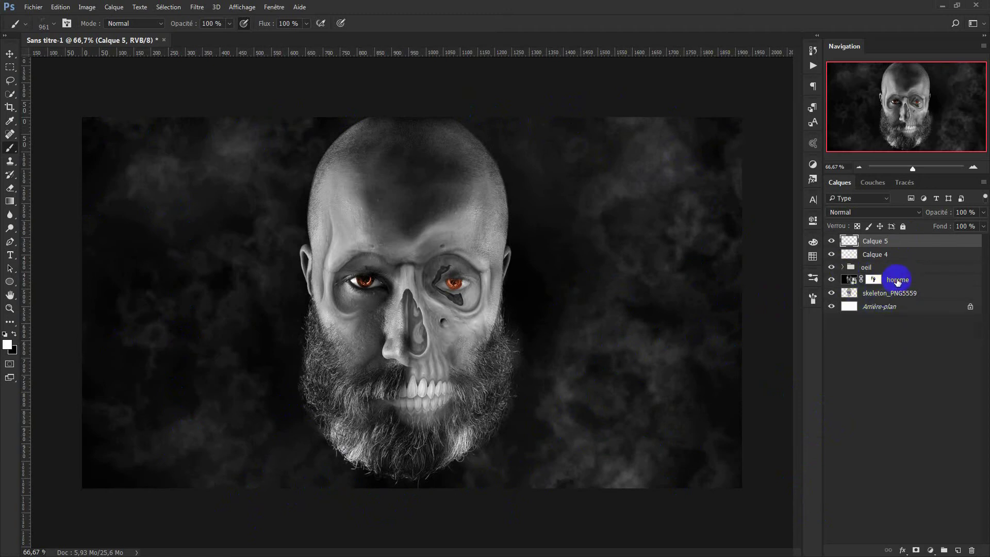
left_click(895, 281)
left_click(957, 551)
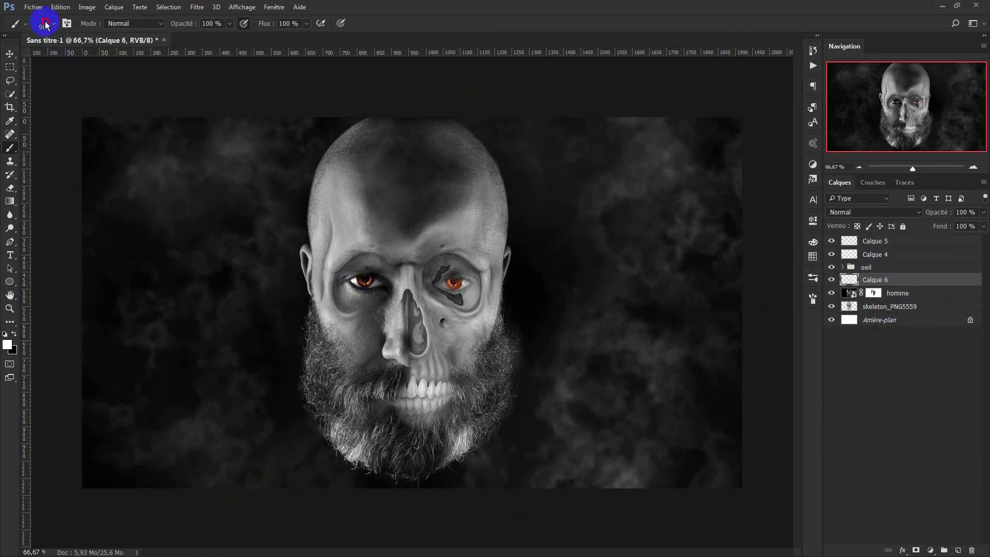
Choose the 1853 px flare brush and adjust its tip size.
left_click(46, 23)
left_click(104, 98)
left_click(811, 512)
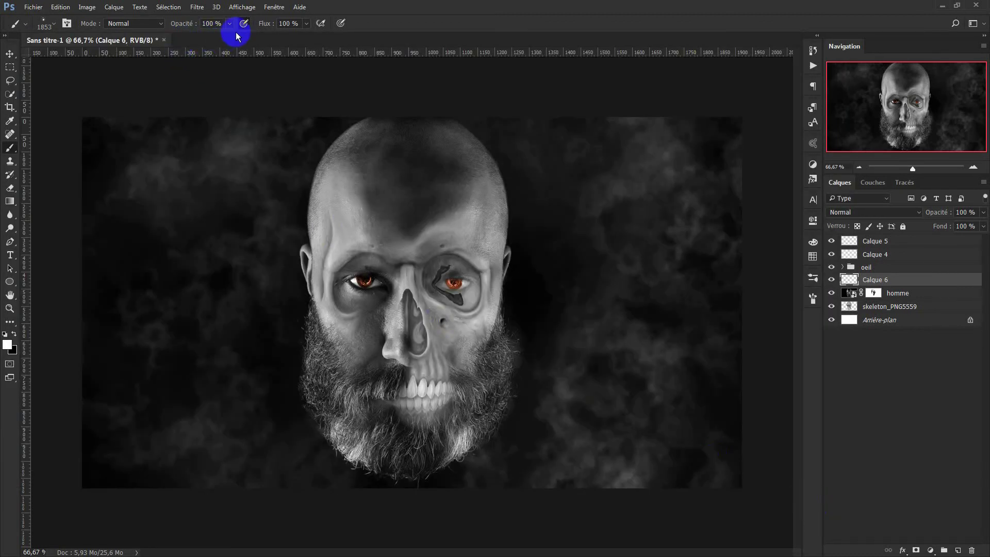
right_click(77, 56)
left_click_drag(133, 56, 92, 56)
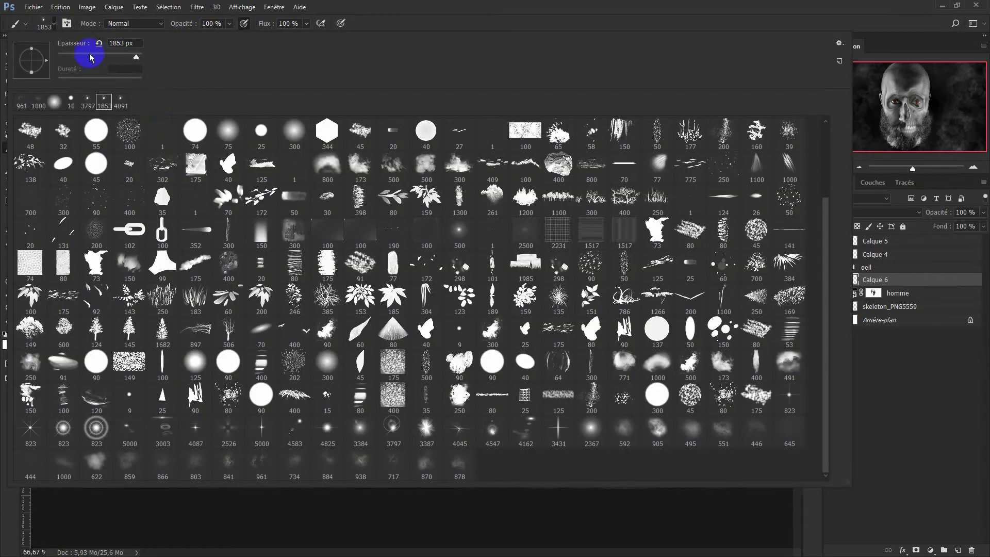
left_click(815, 532)
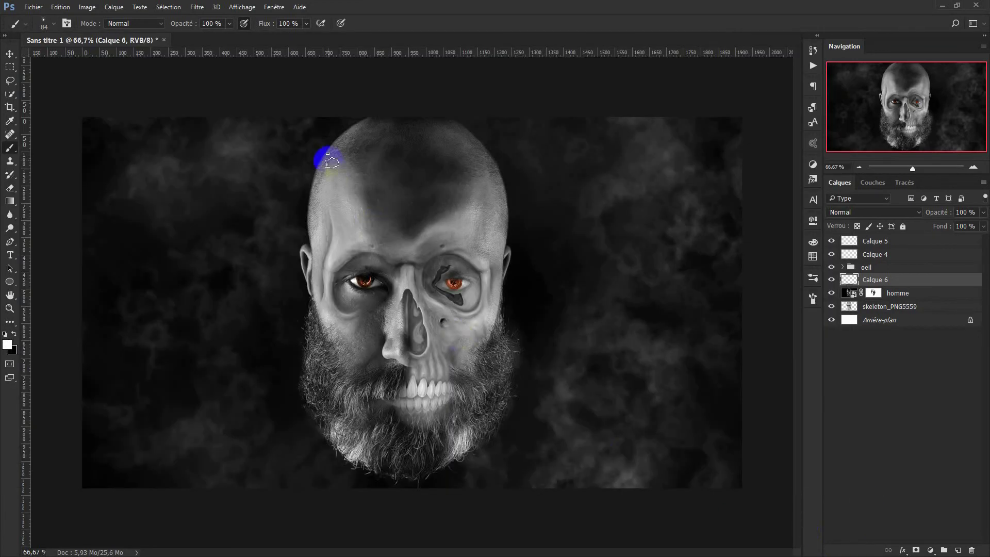
left_click(814, 302)
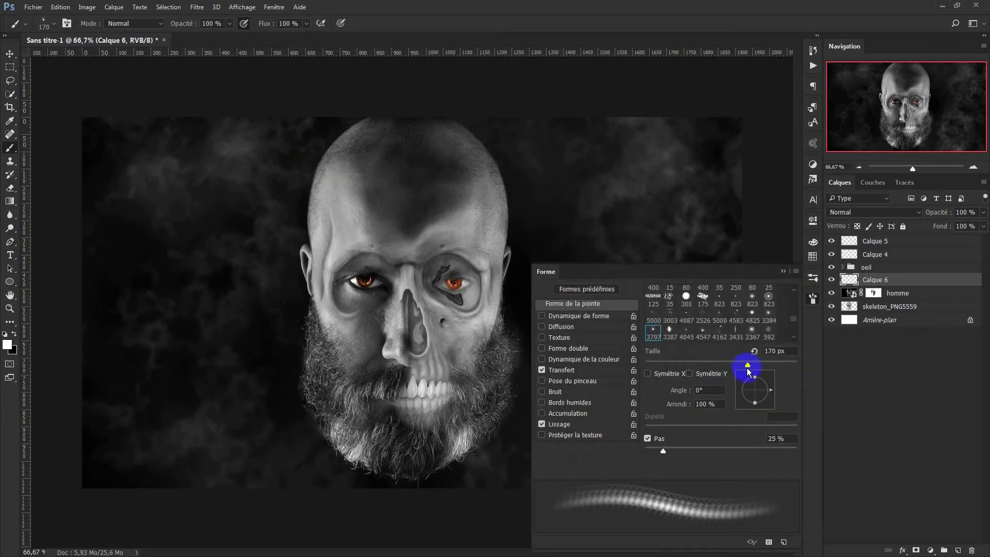
left_click_drag(748, 365, 780, 365)
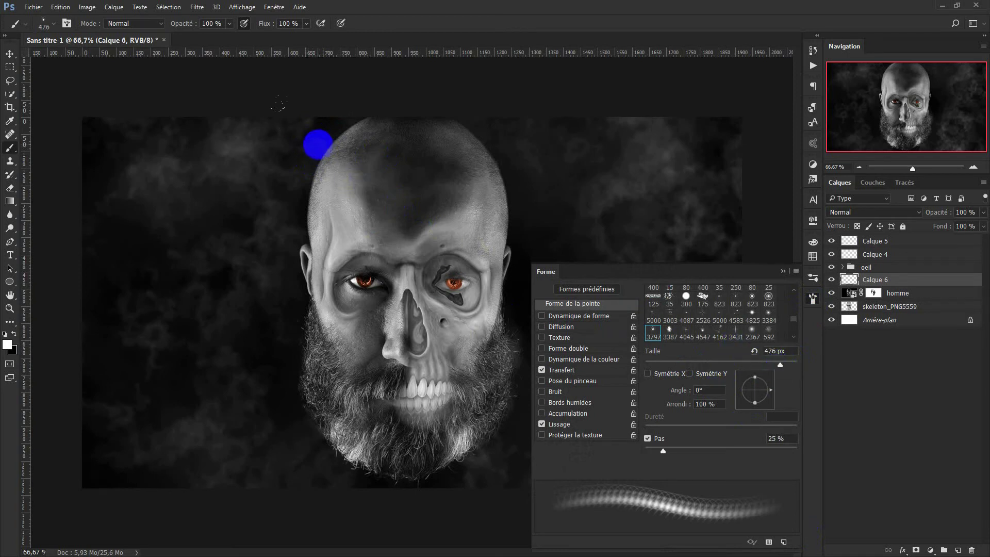
Stamp a large flare above the head's upper left and fade its layer to 35% opacity.
left_click(296, 163)
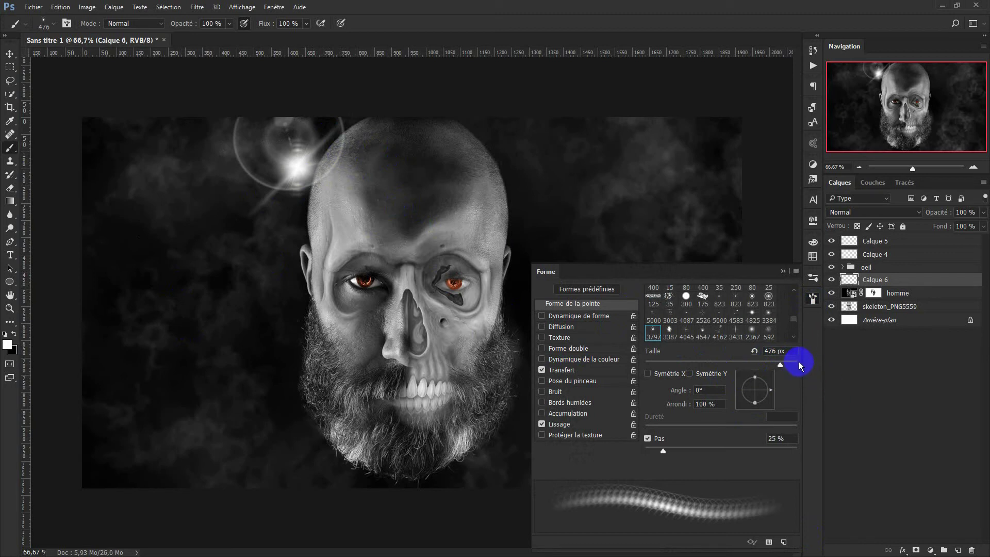
key("ctrl+z")
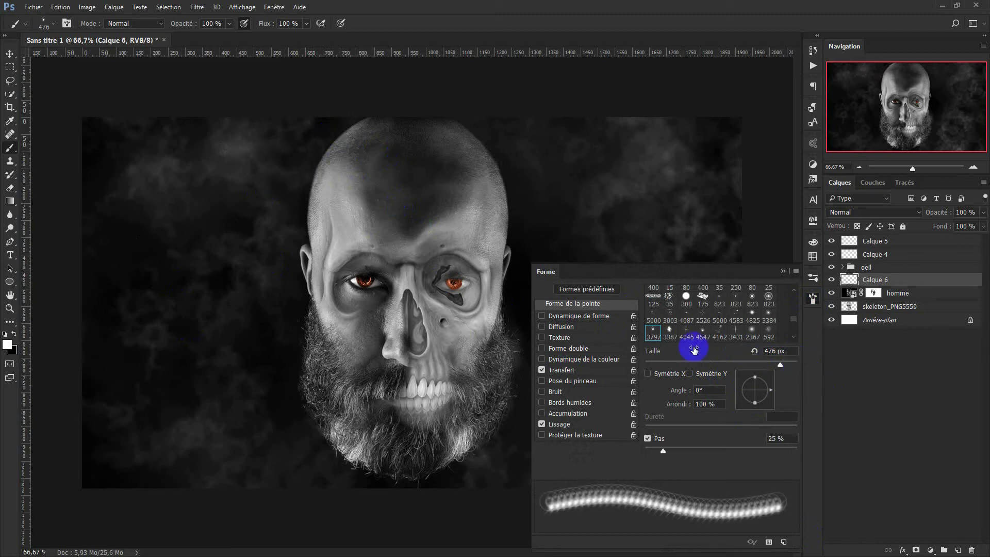
left_click(295, 173)
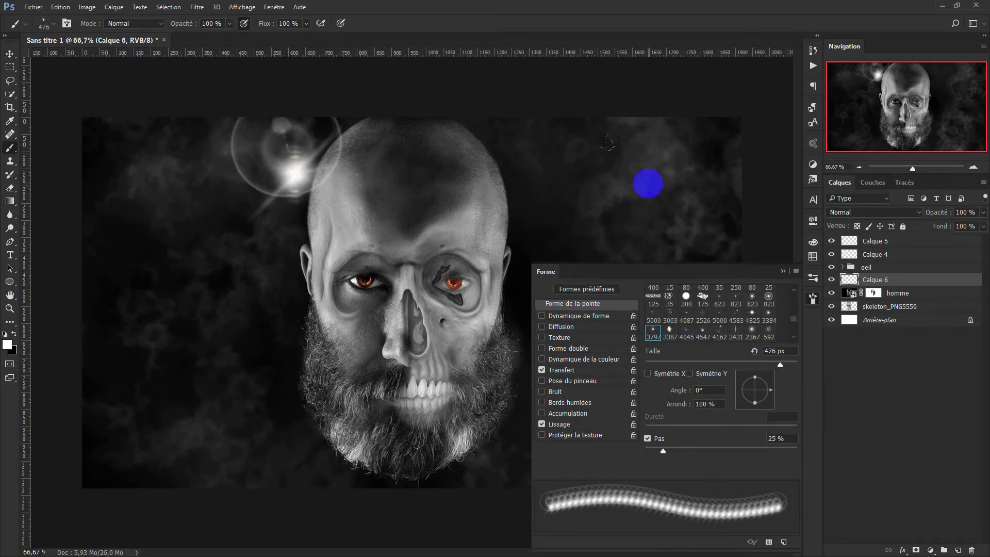
key("ctrl+z")
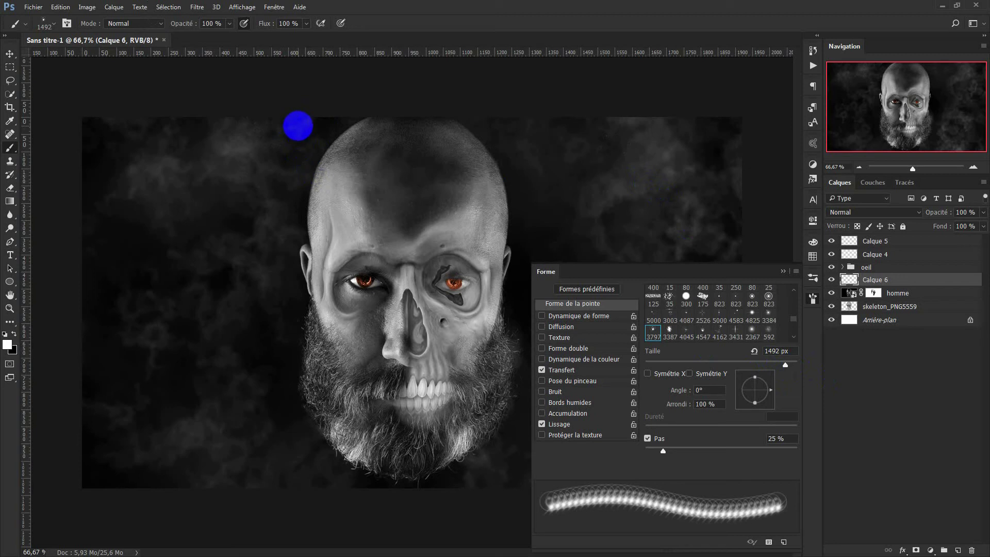
left_click(305, 157)
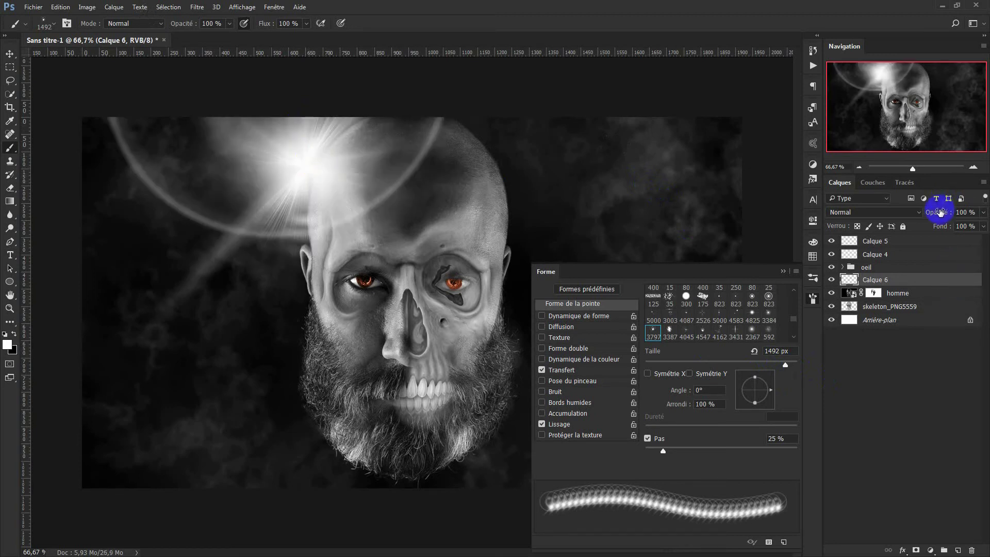
left_click_drag(930, 213, 912, 215)
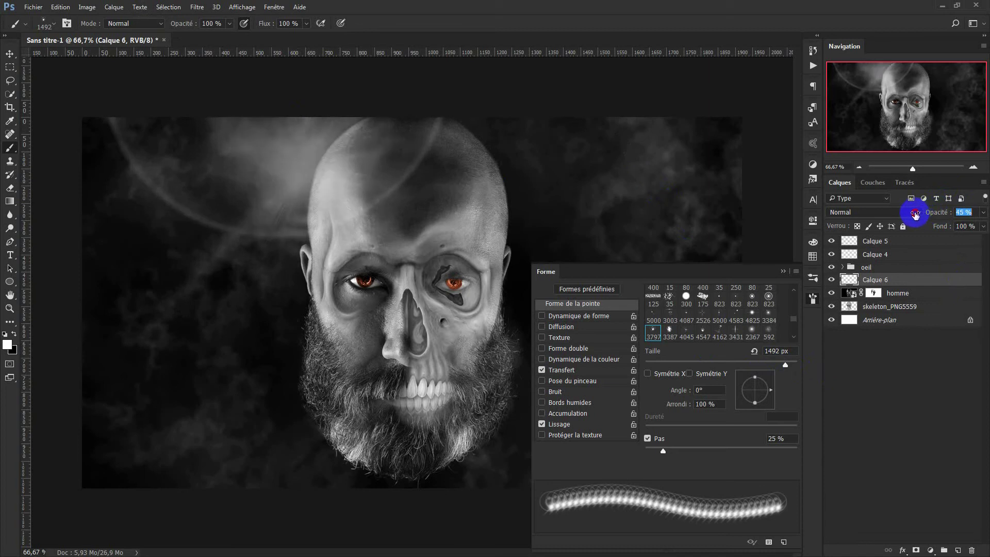
left_click(783, 271)
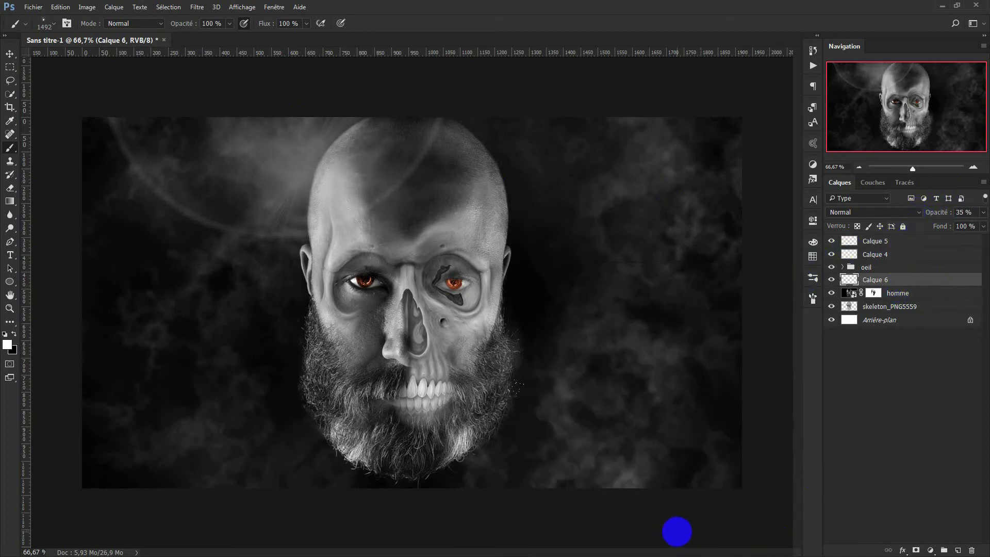
key("ctrl+minus")
key("ctrl+minus")
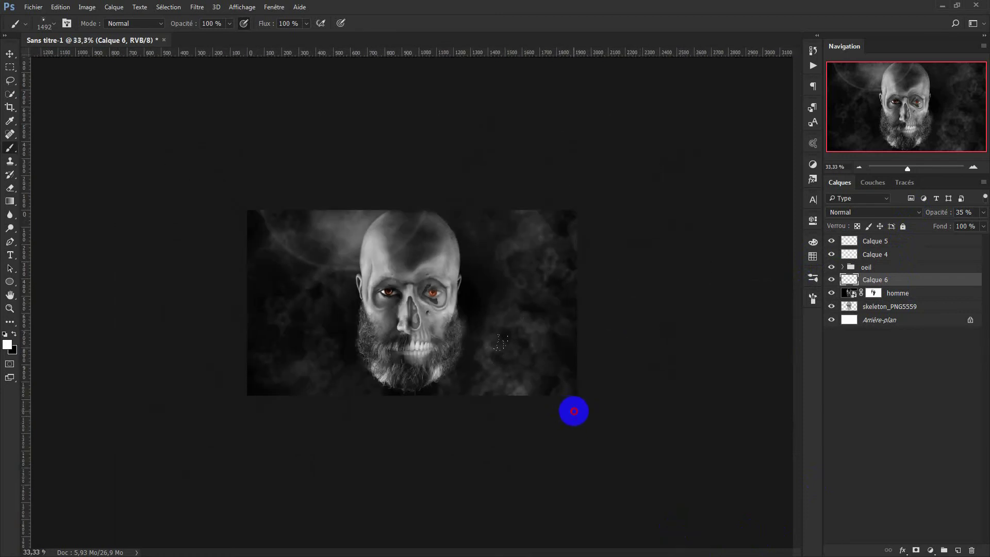
Stamp a bubble flare at the lower right on a new layer faded to 40% opacity.
left_click(576, 405)
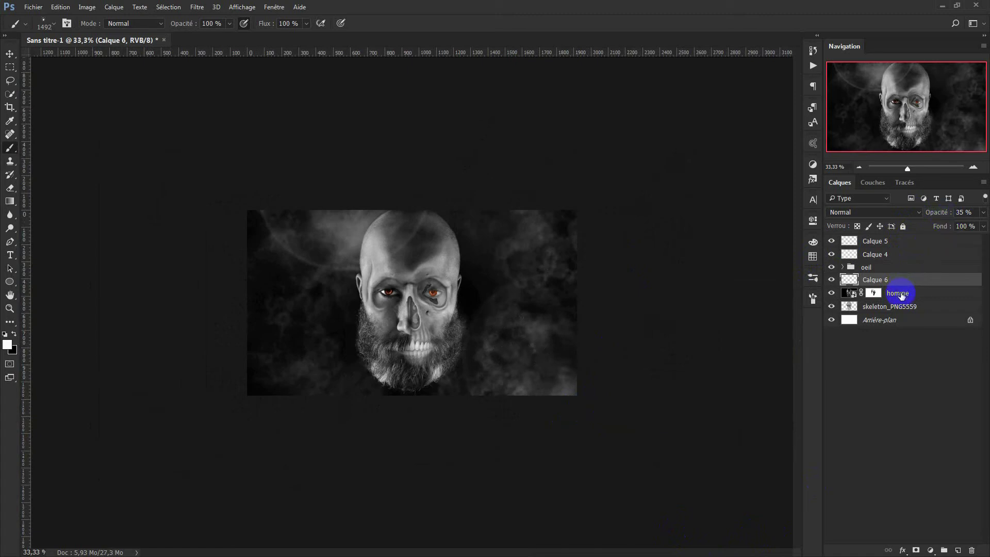
key("ctrl+z")
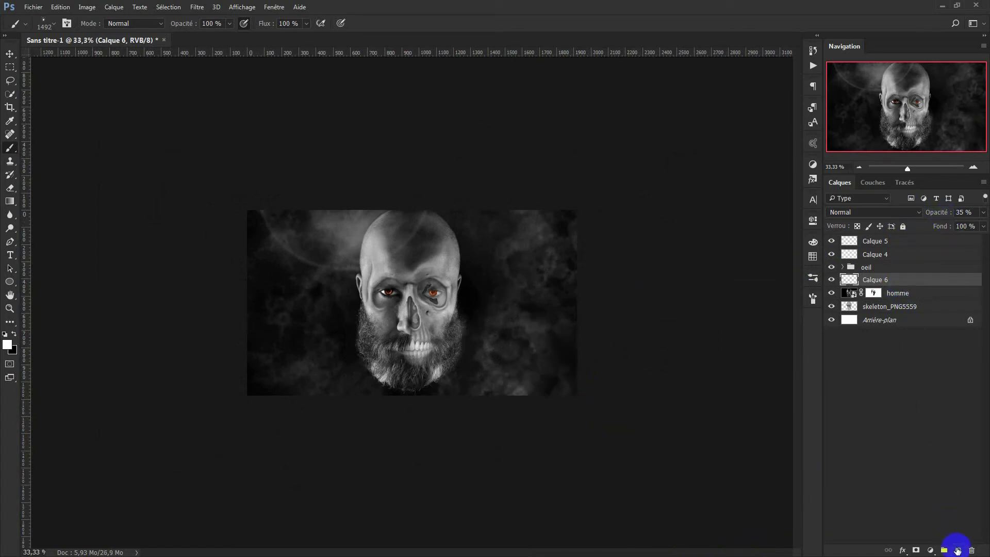
left_click(958, 550)
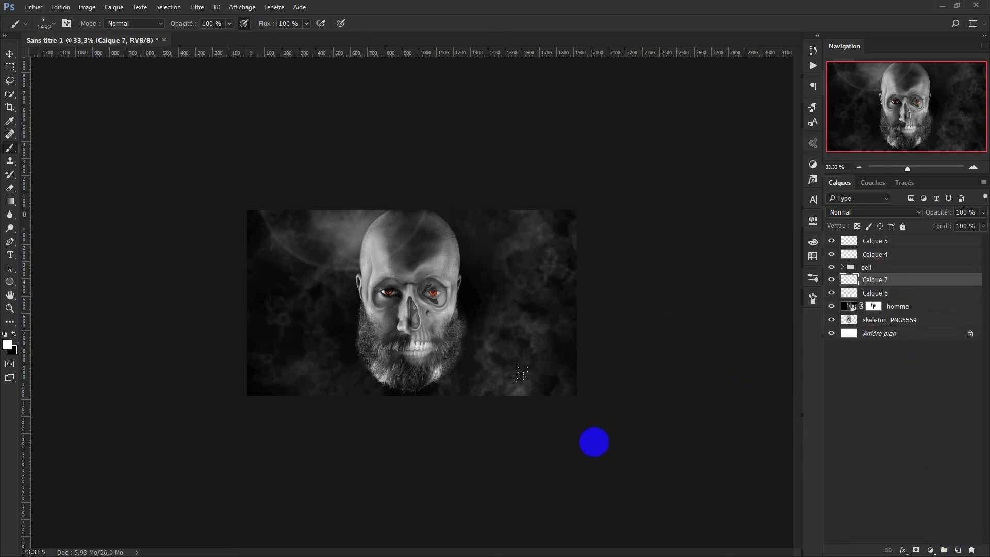
left_click(583, 436)
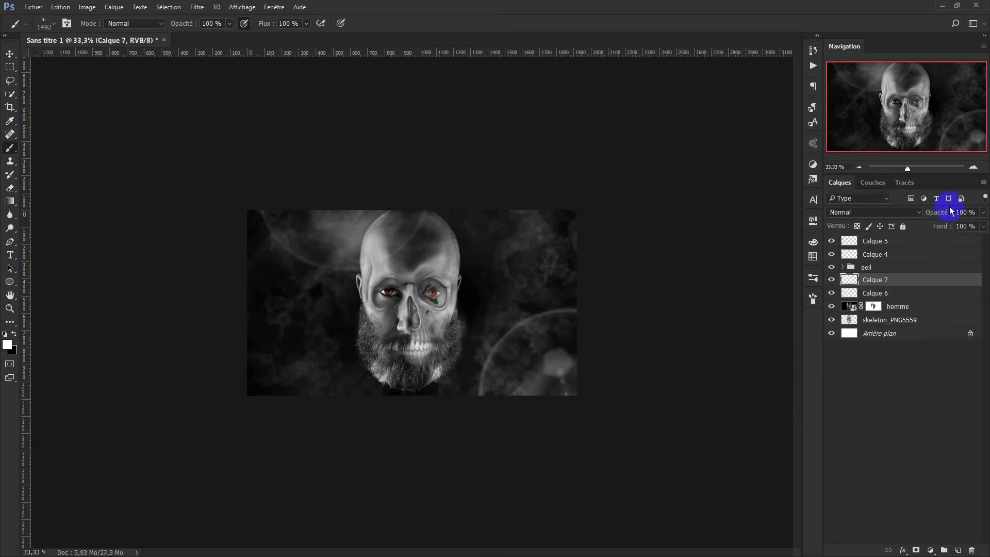
left_click_drag(937, 213, 907, 214)
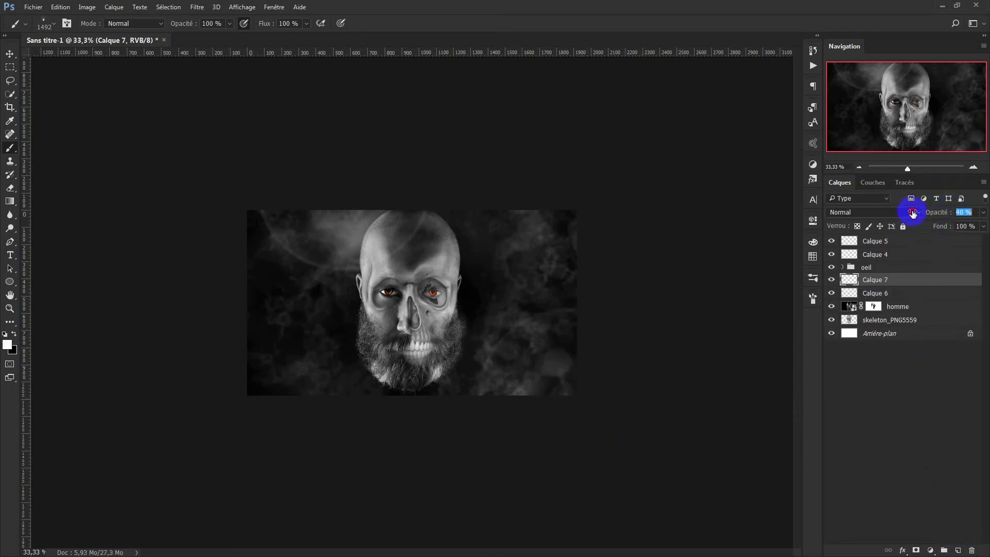
left_click(875, 279)
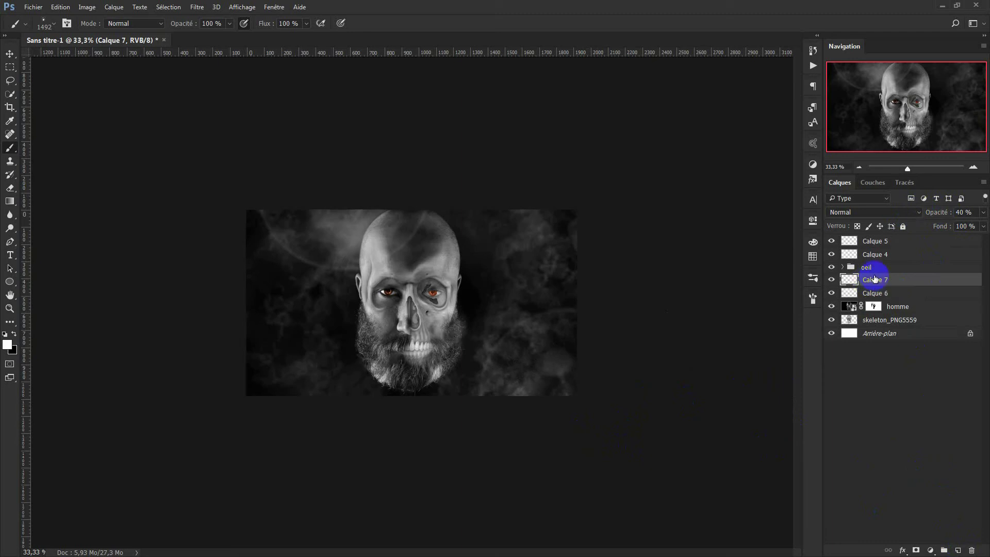
Select Calque 5 and stamp a merged copy of all layers on top.
key("ctrl+plus")
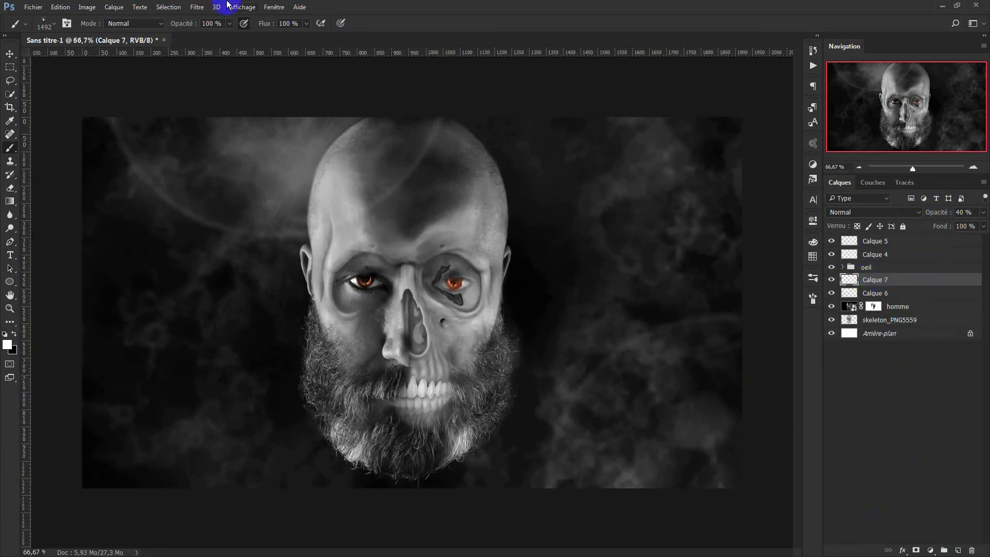
left_click(879, 242)
key("ctrl+alt+shift+e")
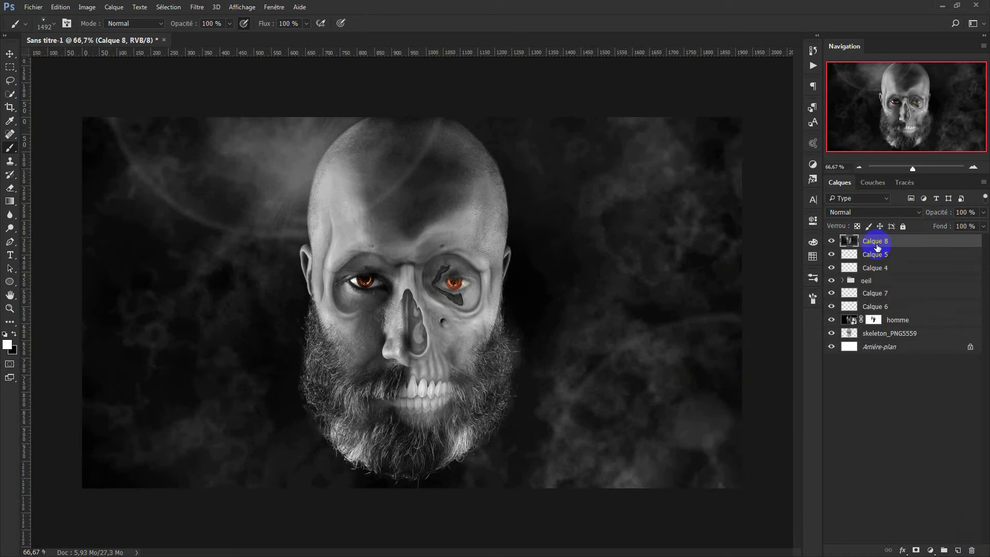
Apply Color Efex Pro 4's Film Efex Nostalgic preset '02 Contrastes chauds' to the merged layer.
left_click(197, 6)
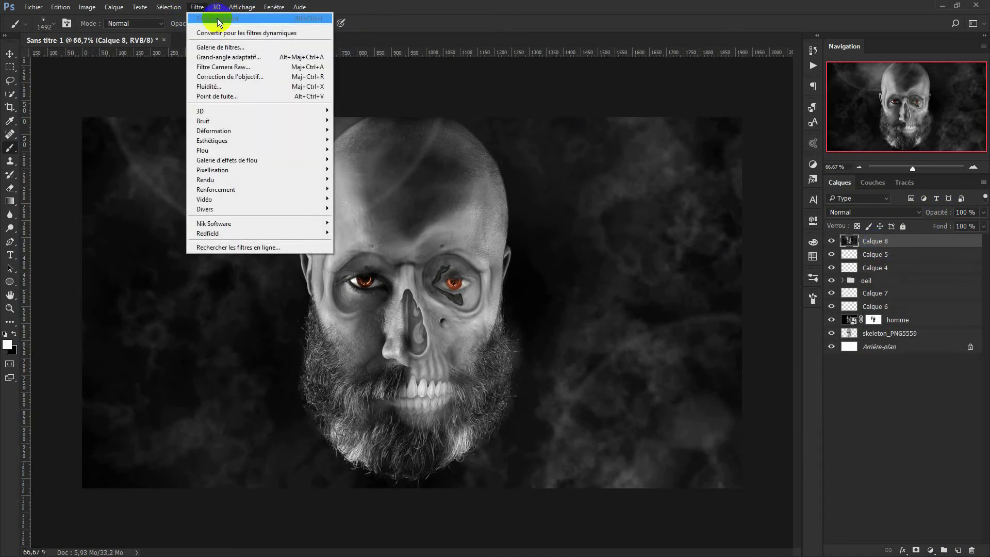
mouse_move(232, 223)
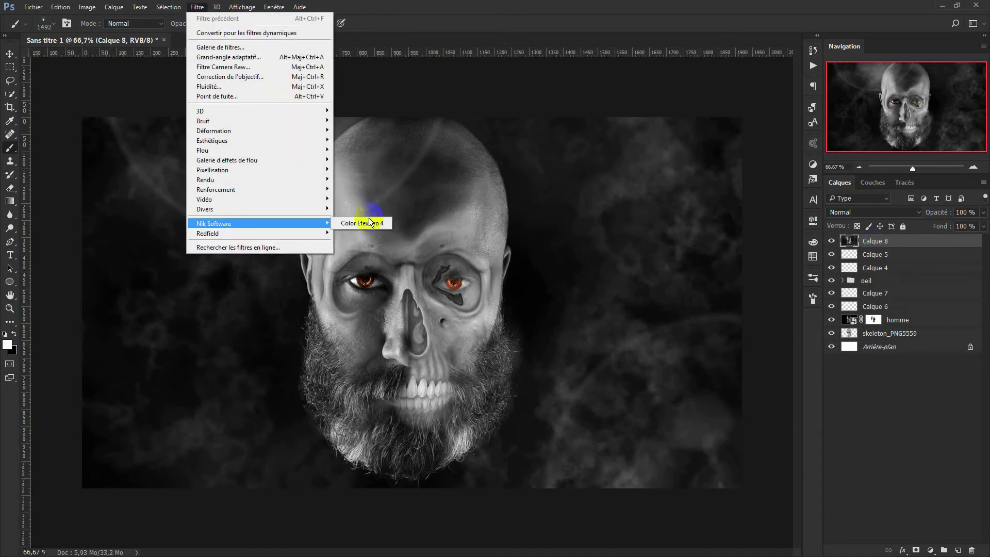
left_click(369, 224)
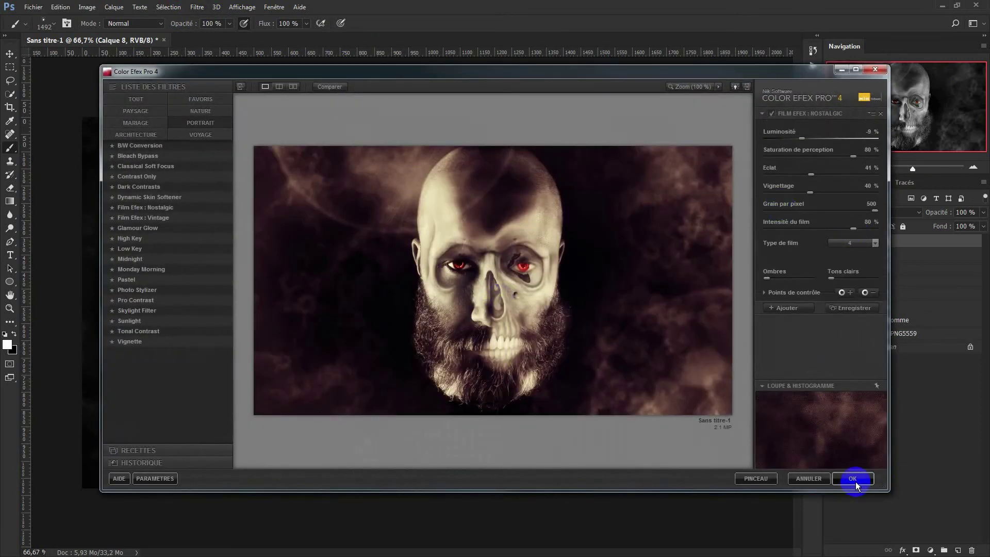
left_click(227, 217)
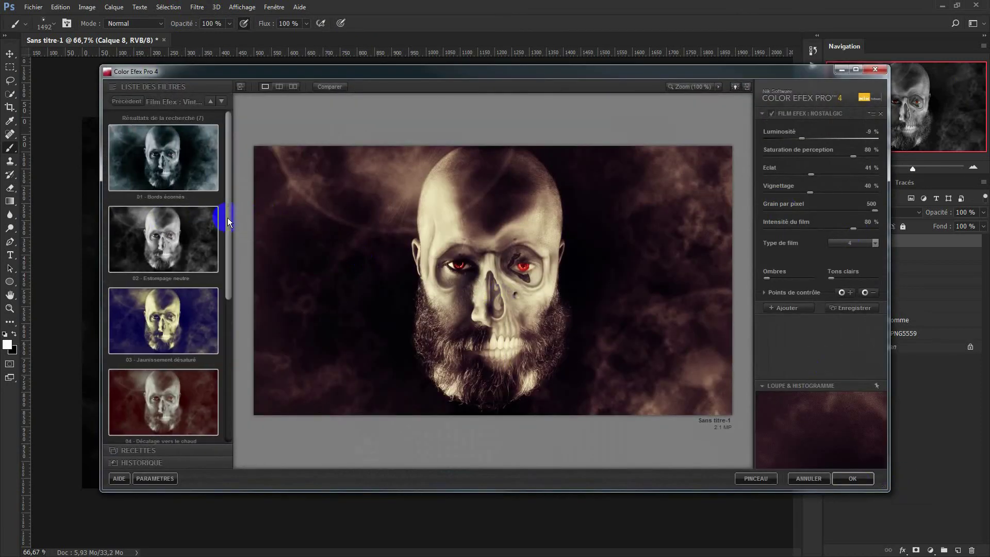
left_click(127, 101)
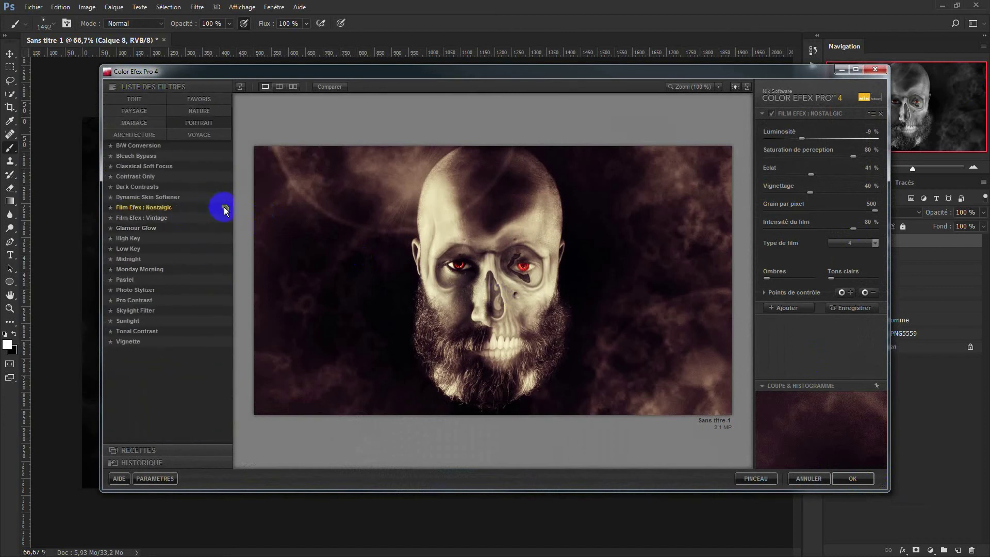
left_click(225, 207)
left_click(191, 230)
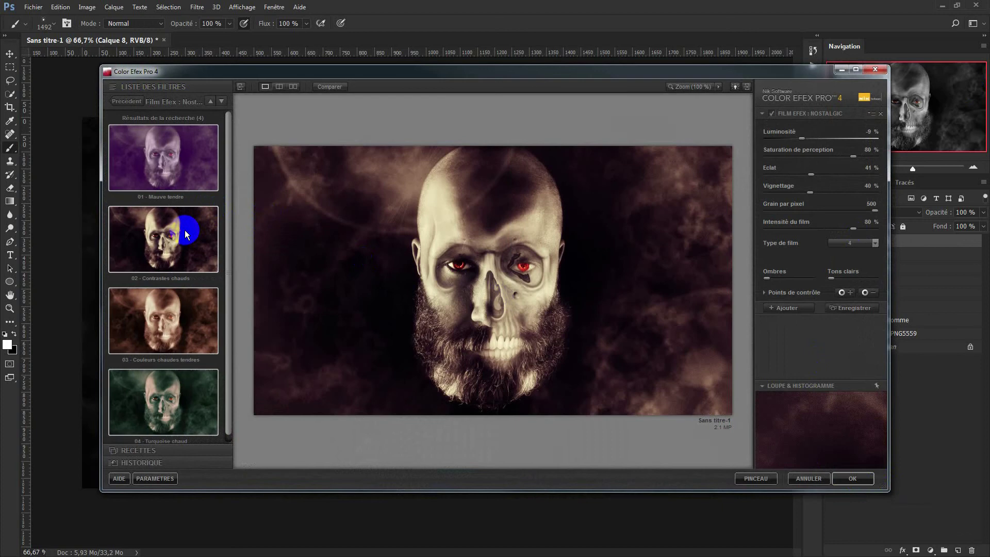
left_click(862, 479)
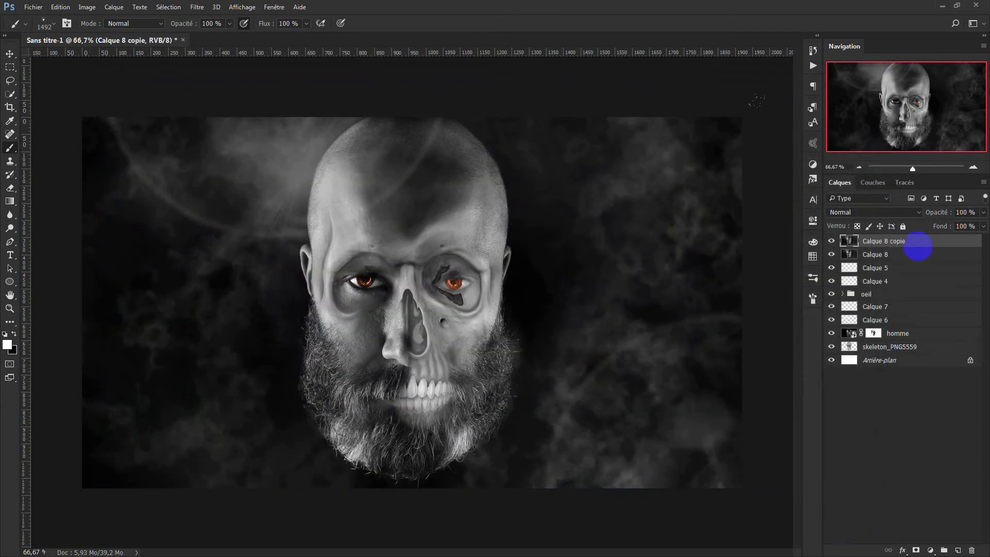
Fade Calque 8 copie to 53% opacity and add an empty layer above it.
left_click(183, 7)
left_click(197, 15)
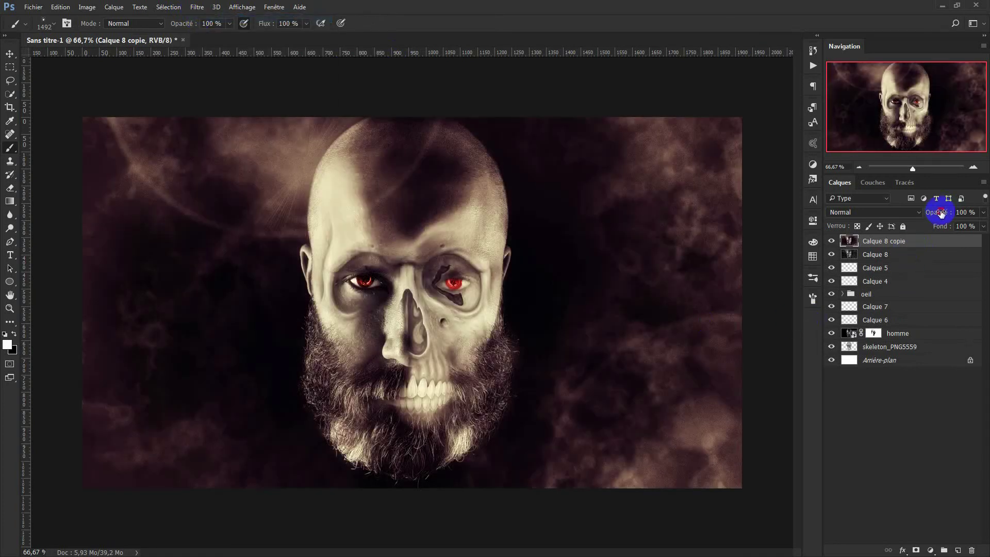
left_click_drag(941, 213, 921, 214)
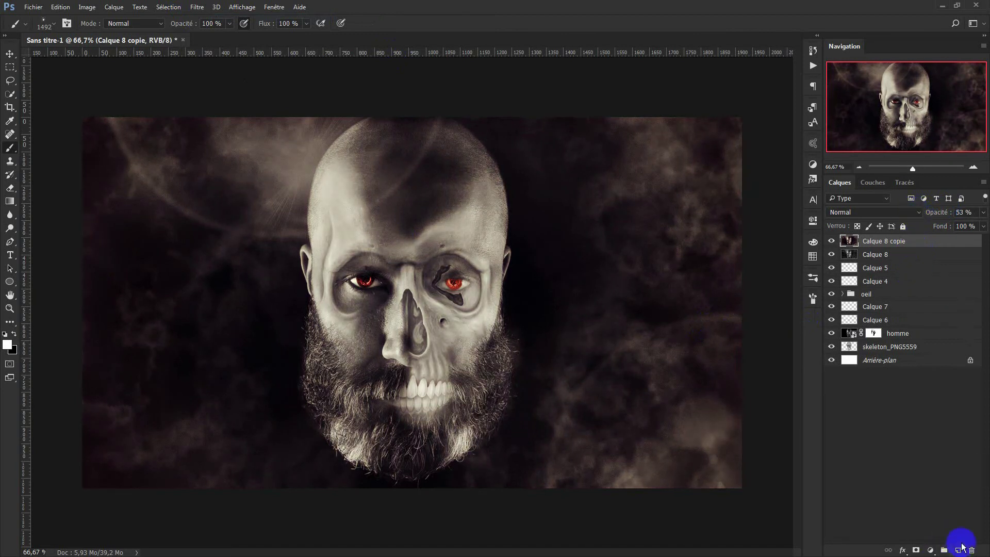
left_click(958, 550)
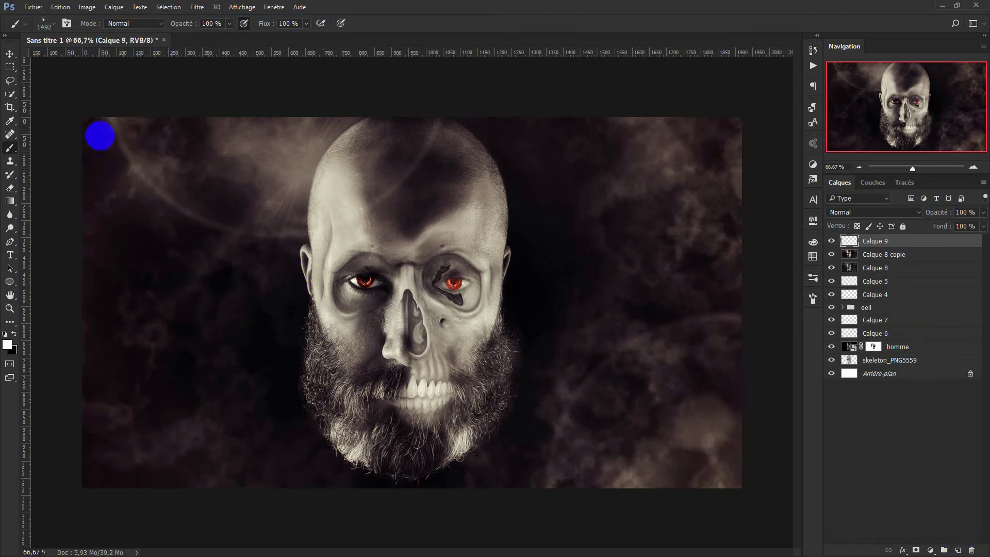
Draw a black-filled rectangle covering the whole canvas as Rectangle 1.
left_click(9, 283)
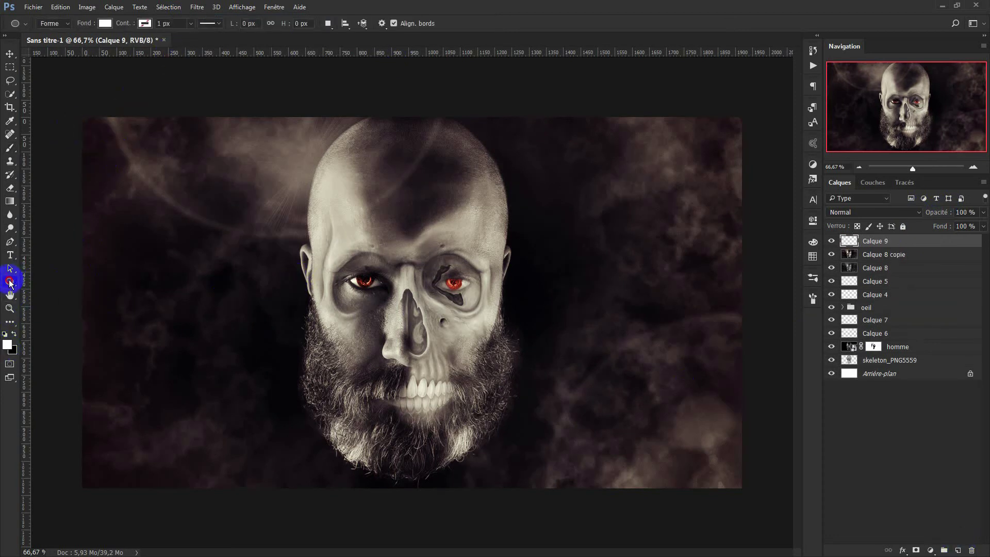
left_click(47, 281)
left_click_drag(78, 112, 743, 490)
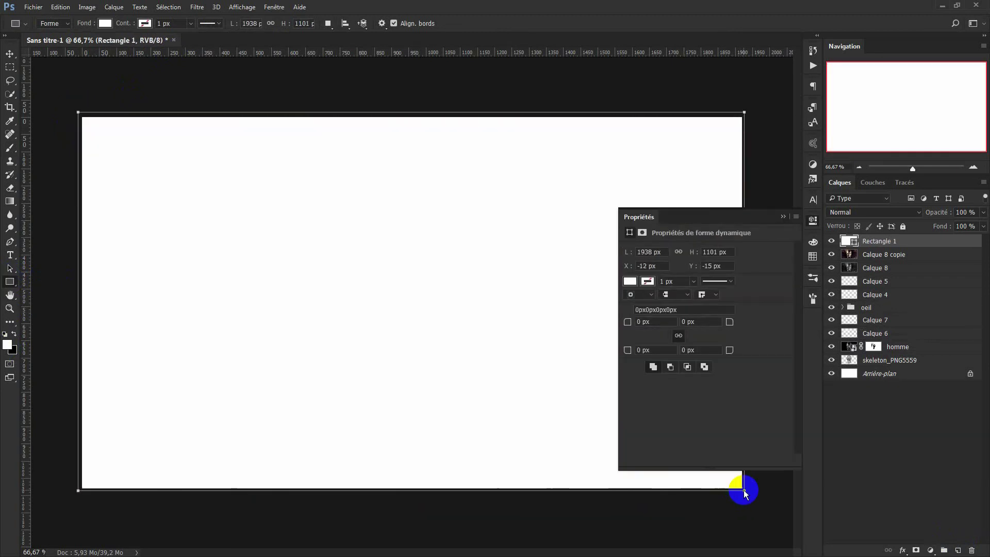
left_click(630, 281)
left_click(634, 334)
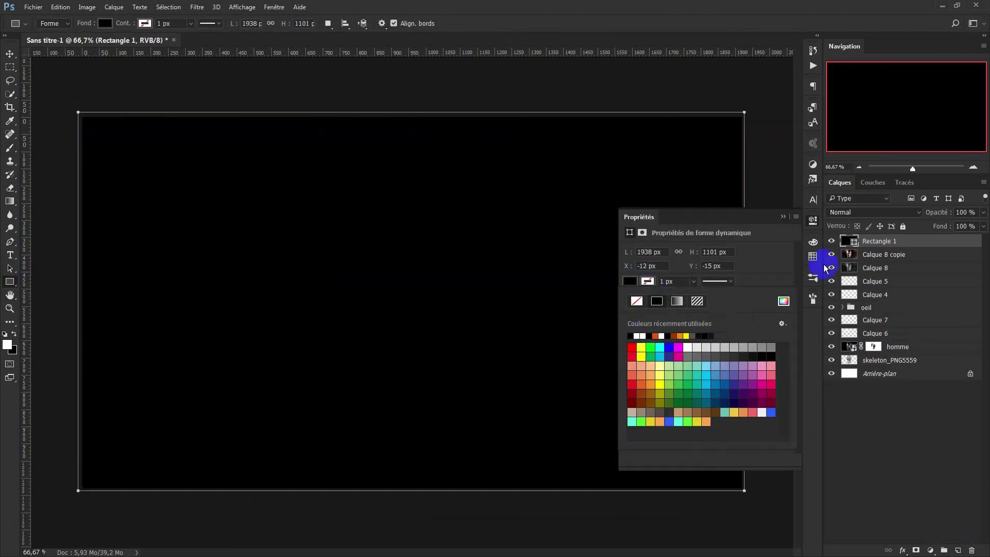
left_click(829, 249)
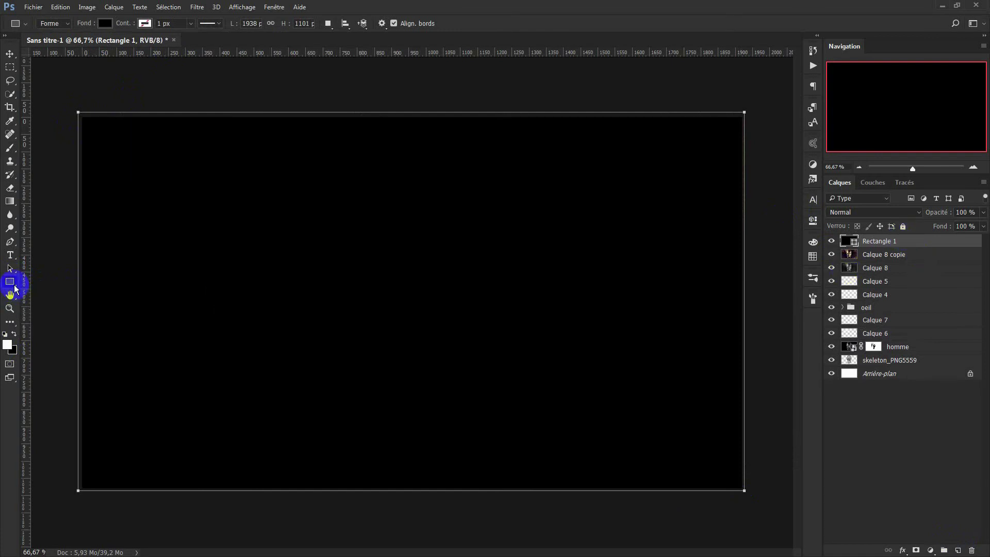
key("Delete")
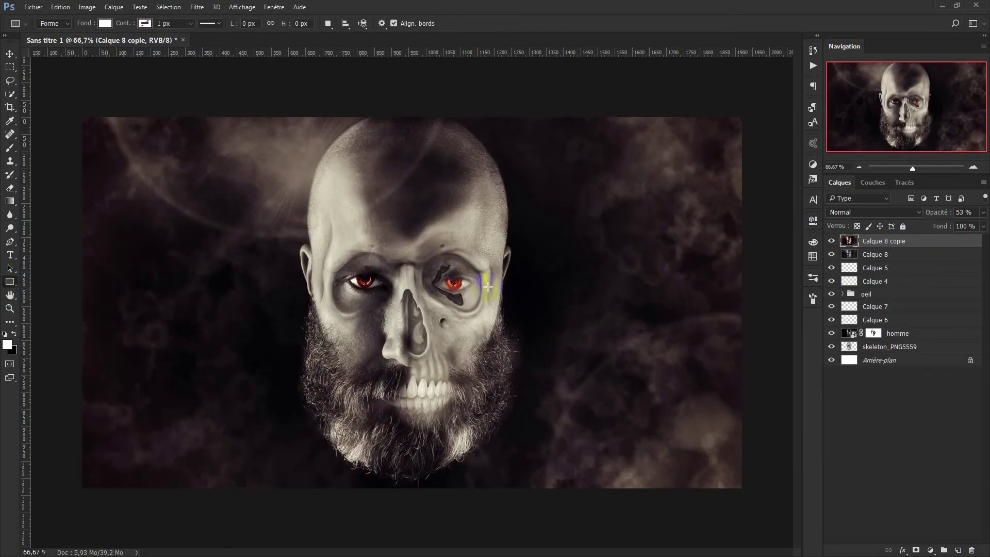
key("ctrl+z")
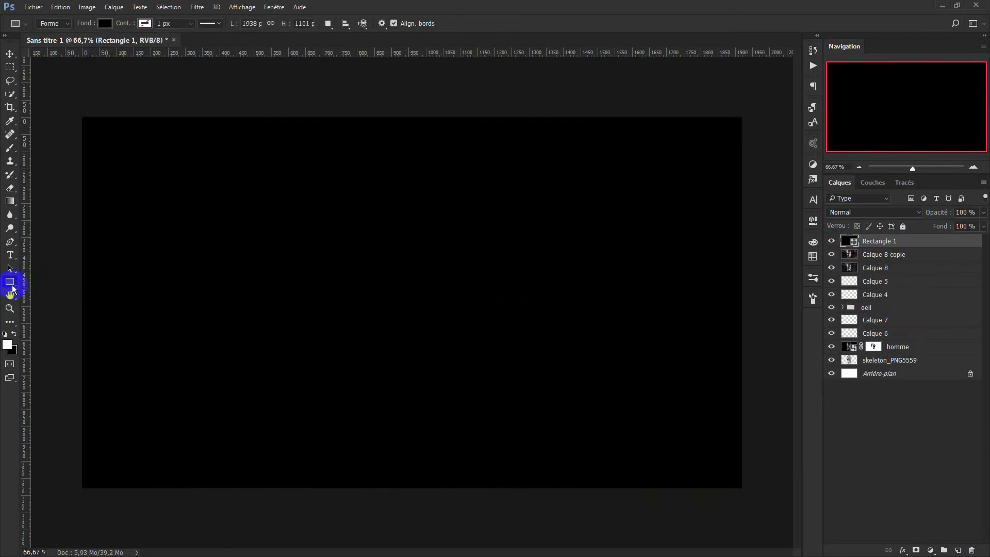
Draw a large red-filled ellipse spanning most of the canvas.
right_click(10, 281)
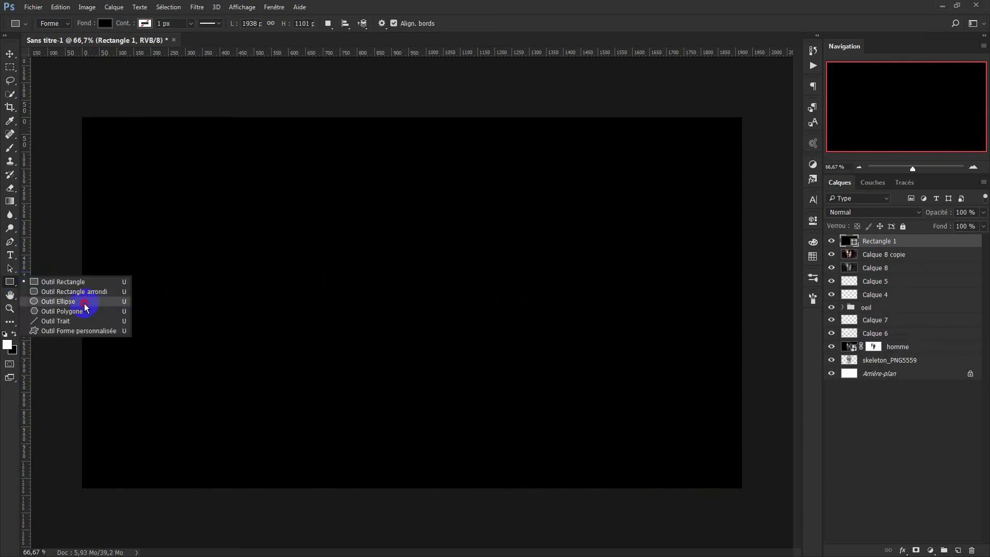
left_click(124, 304)
left_click_drag(89, 128, 670, 448)
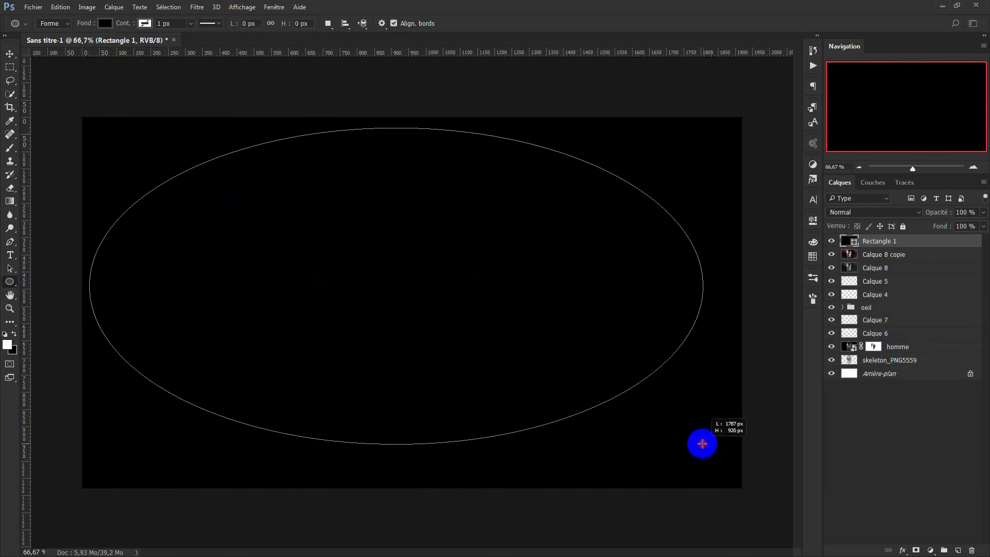
left_click_drag(670, 448, 669, 465)
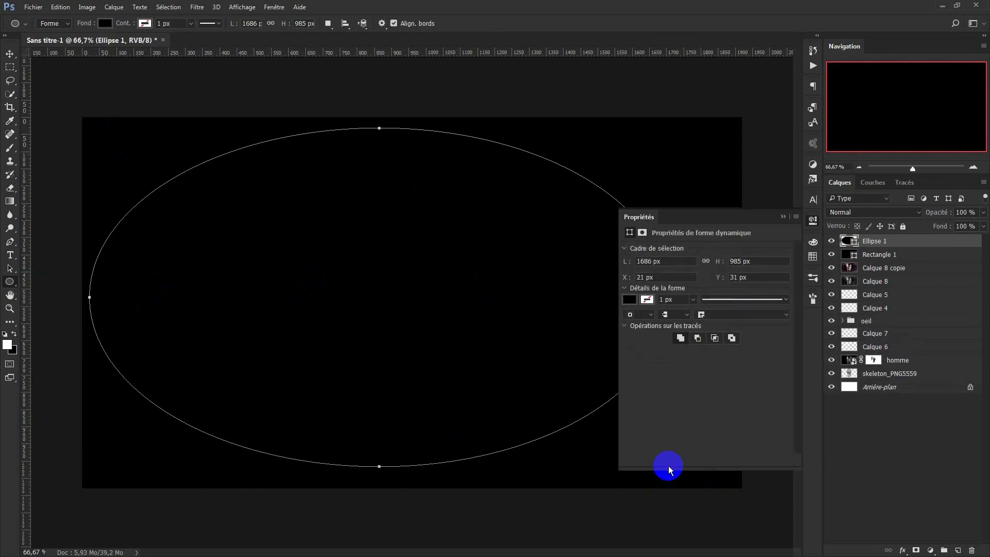
left_click(629, 300)
left_click(628, 364)
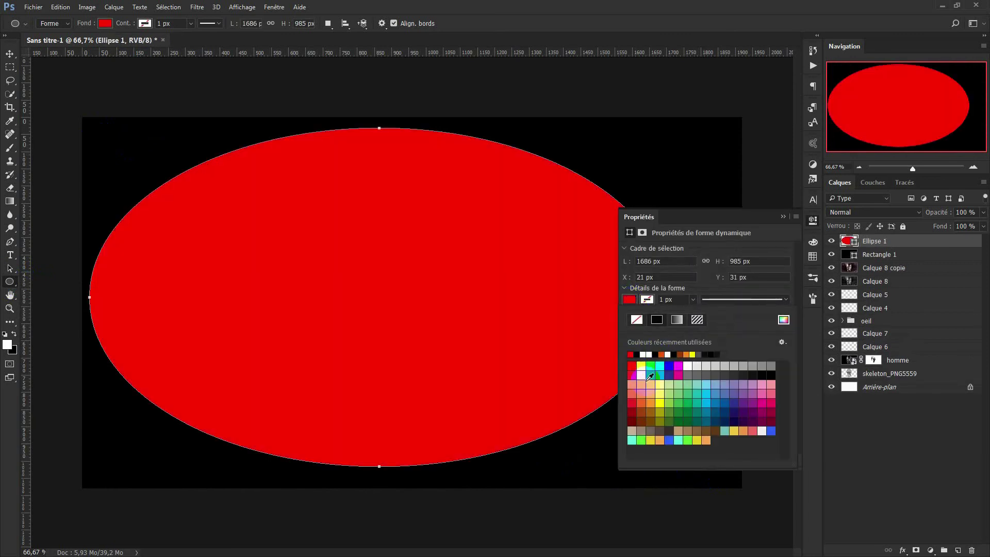
left_click(947, 275)
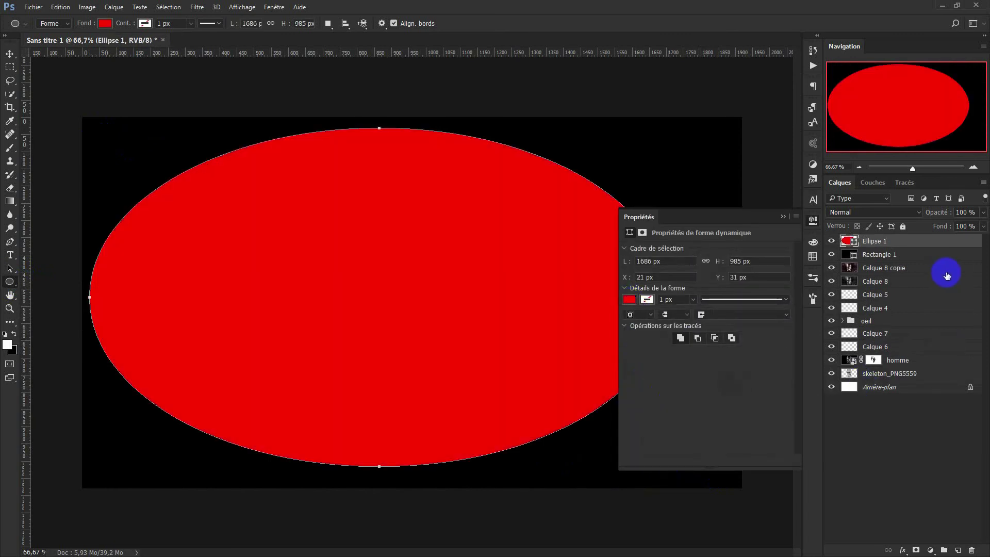
Centre the ellipse horizontally and vertically on the canvas.
left_click(887, 260, "shift")
left_click(10, 54)
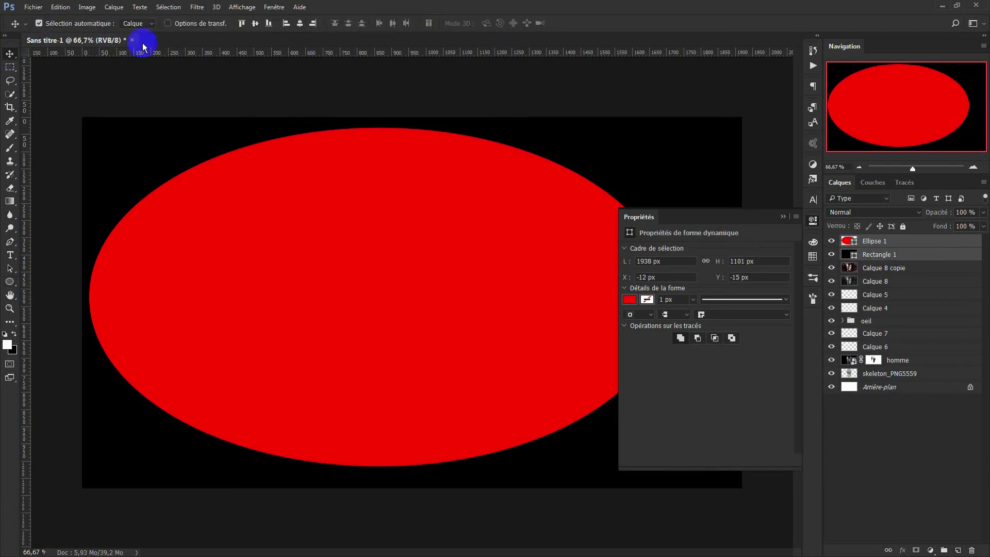
left_click(254, 23)
left_click(300, 23)
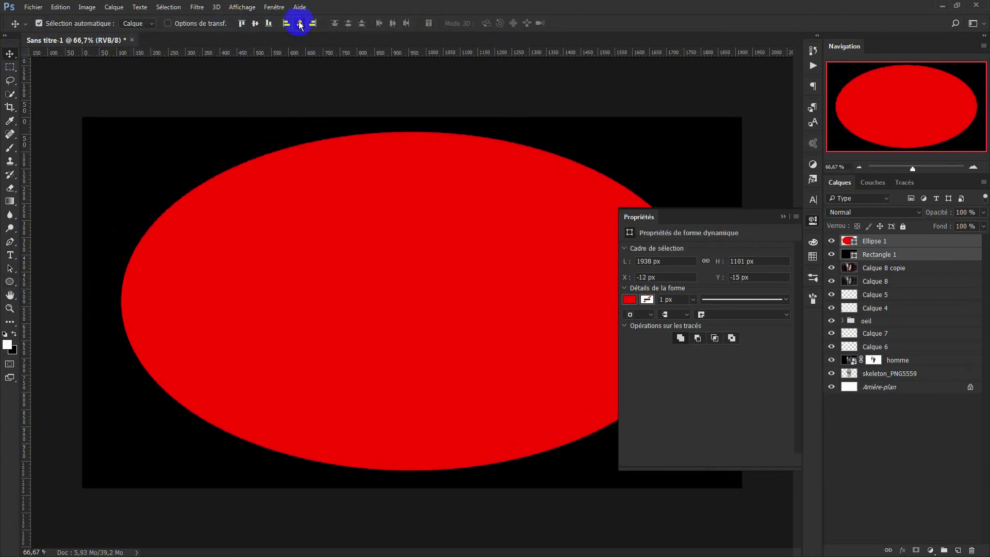
left_click(782, 217)
Mask Rectangle 1 with the ellipse selection, invert the mask, and delete Ellipse 1.
left_click(879, 258)
left_click(848, 241, "ctrl")
left_click(916, 551)
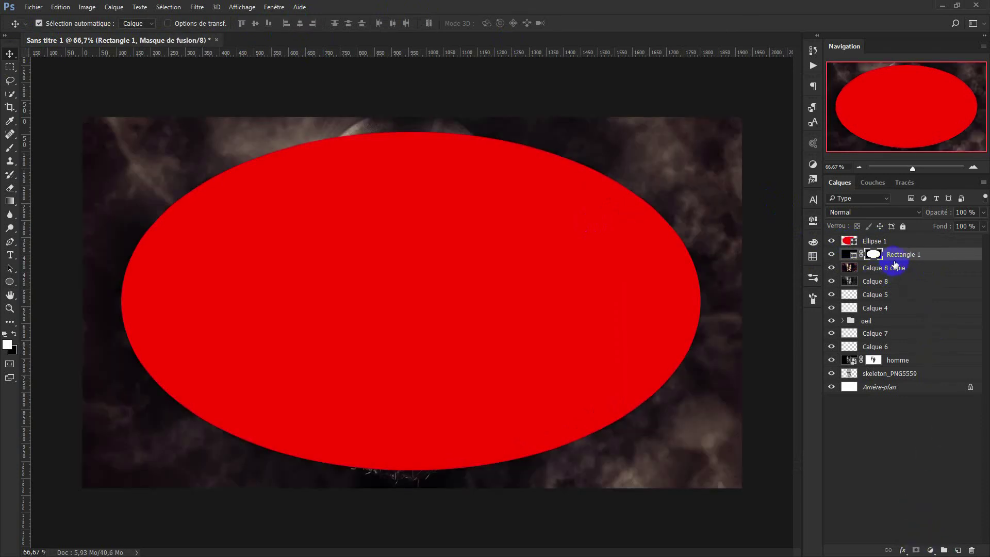
key("ctrl+i")
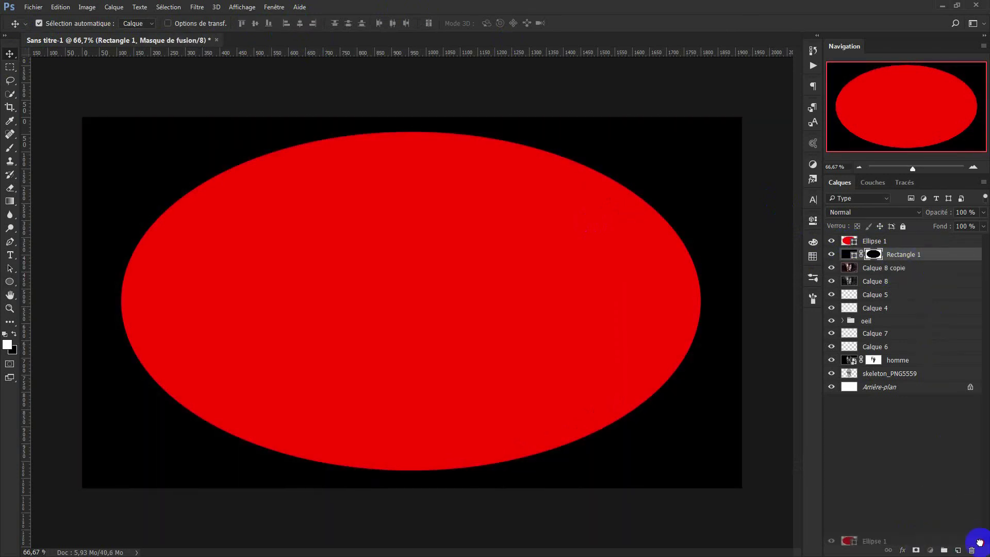
left_click_drag(922, 245, 972, 550)
left_click(197, 7)
mouse_move(202, 150)
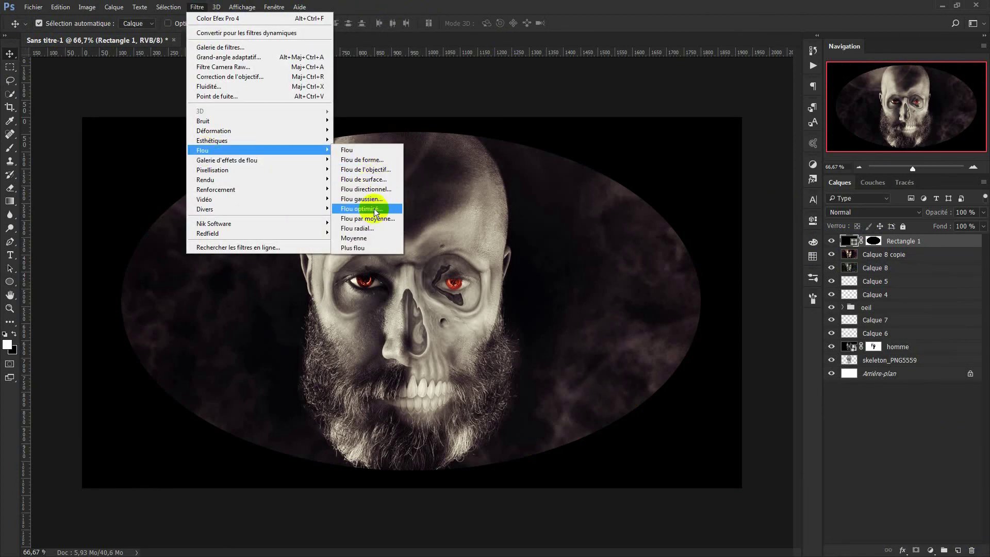
Convert Rectangle 1 to a smart object and apply a Gaussian blur of about 161.8 px.
left_click(373, 199)
left_click(515, 217)
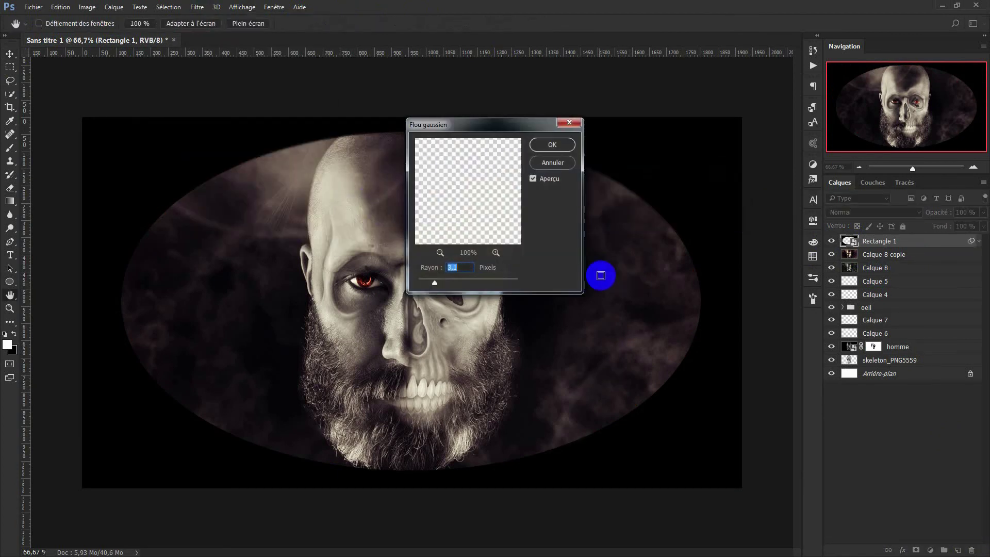
left_click_drag(469, 281, 493, 280)
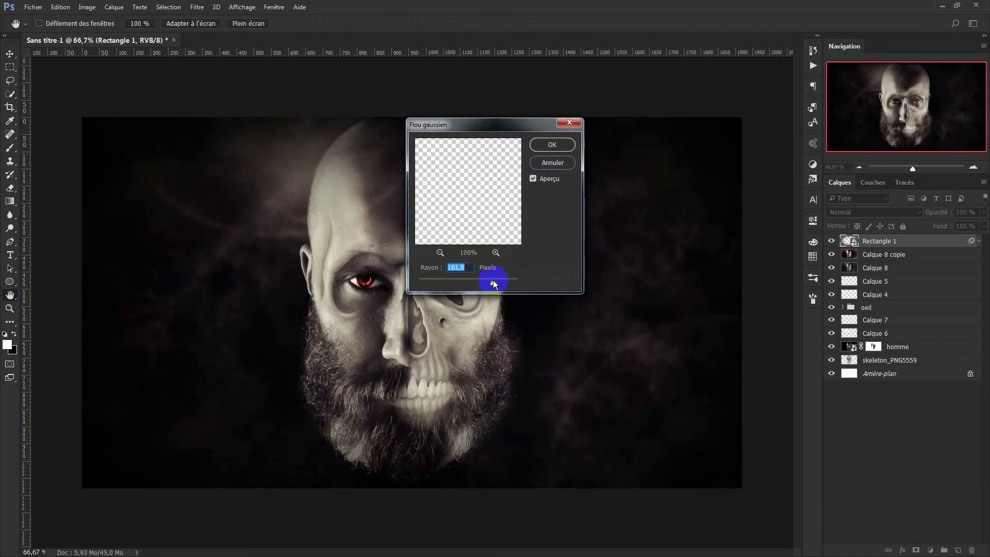
left_click(553, 145)
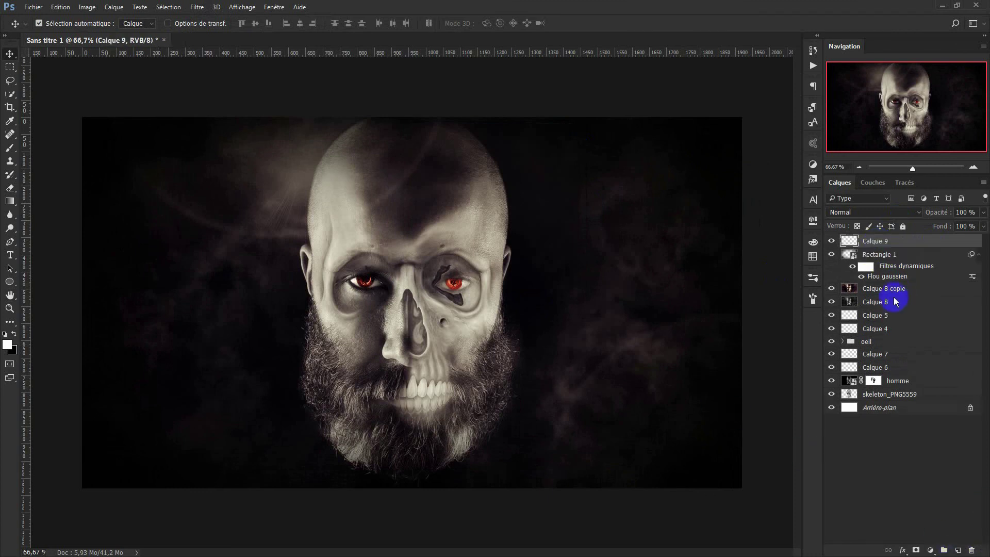
left_click(916, 550)
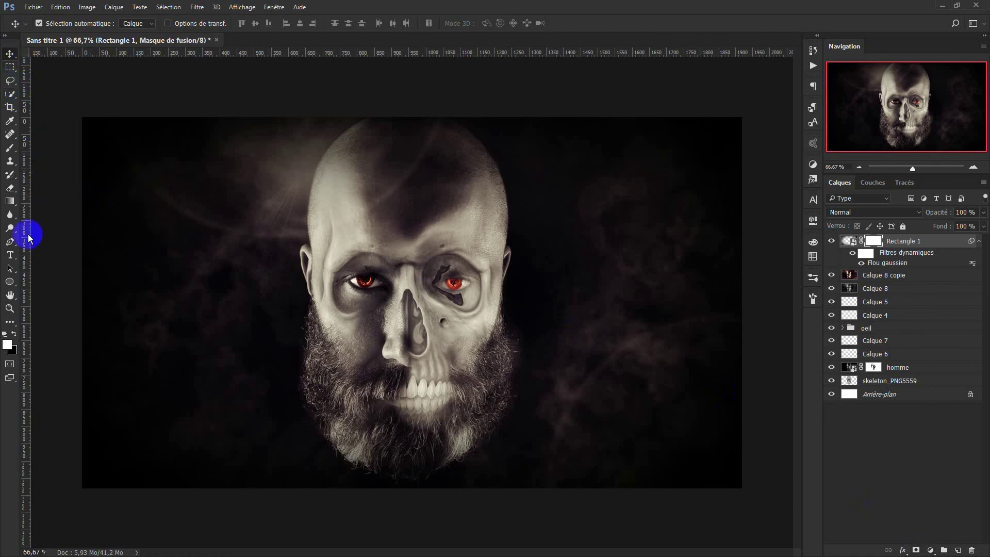
Paint over the face on Rectangle 1's mask with a very large soft round brush.
left_click(9, 148)
right_click(10, 148)
left_click(77, 148)
left_click(44, 24)
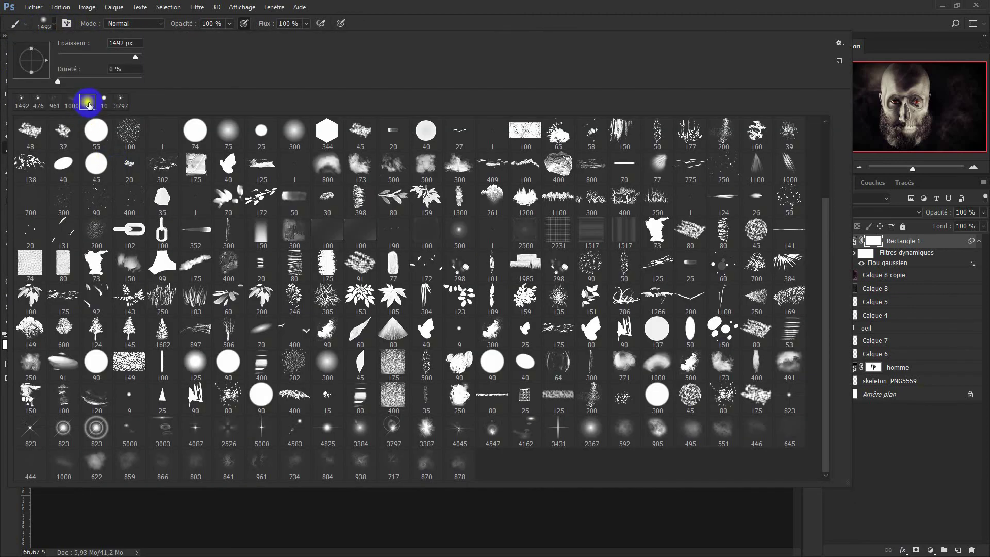
left_click(830, 530)
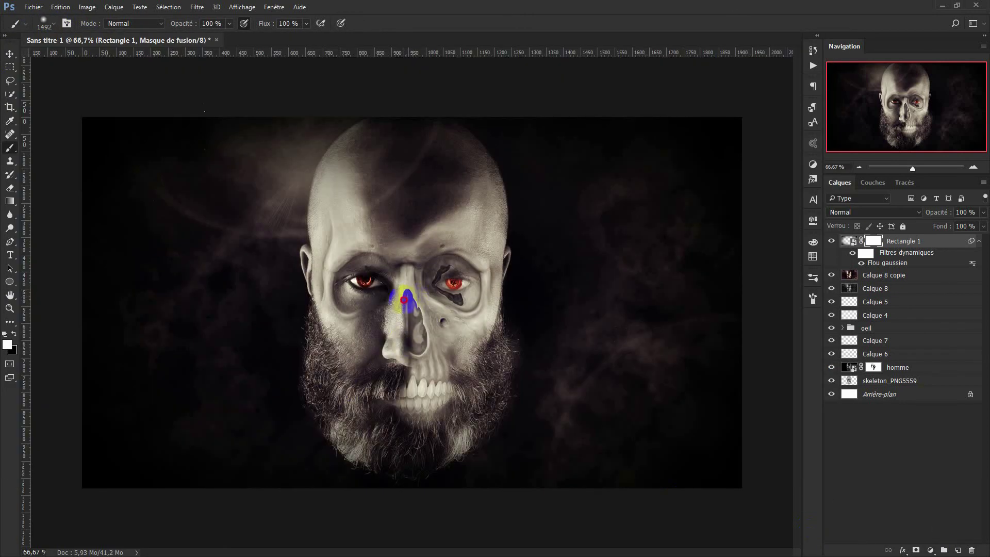
left_click(873, 244)
left_click_drag(204, 107, 211, 108)
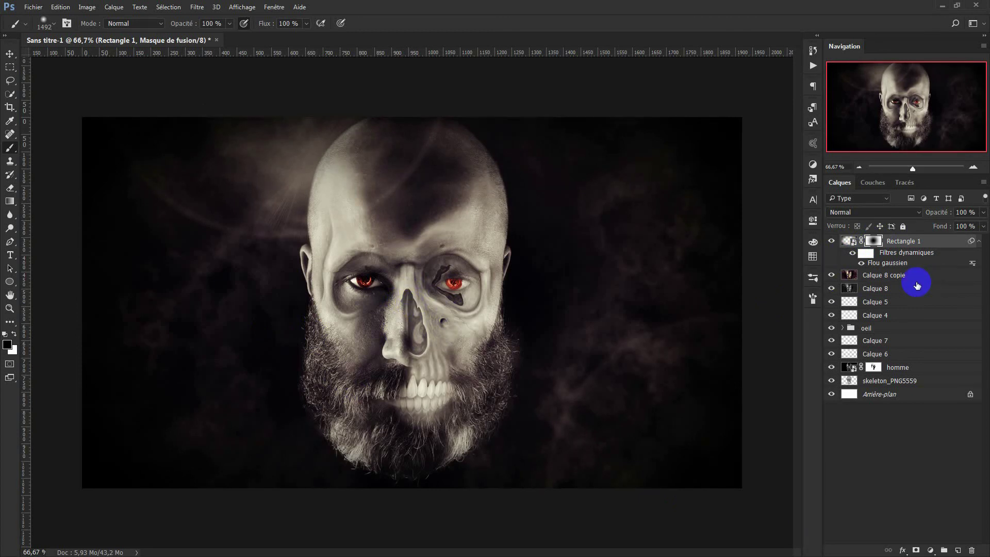
left_click(912, 243)
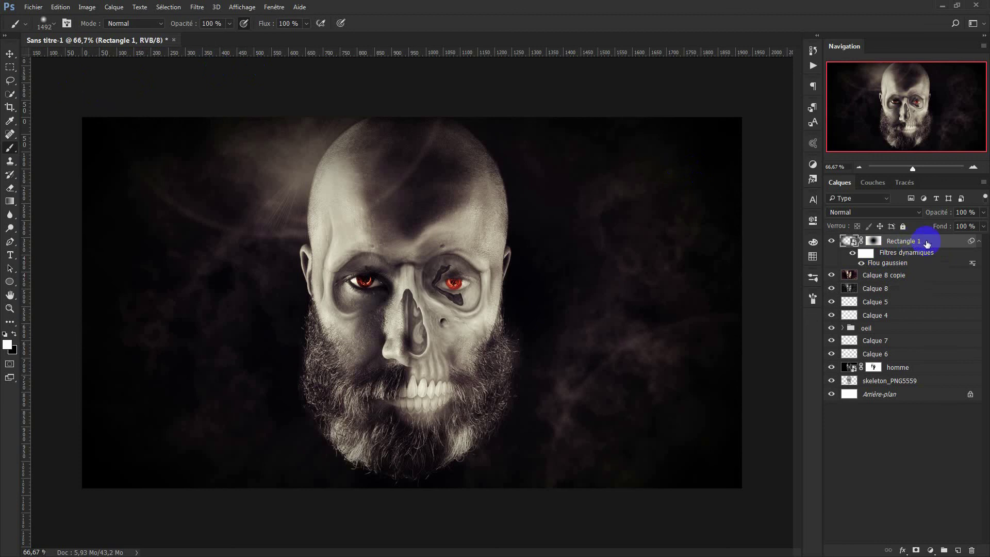
left_click(10, 53)
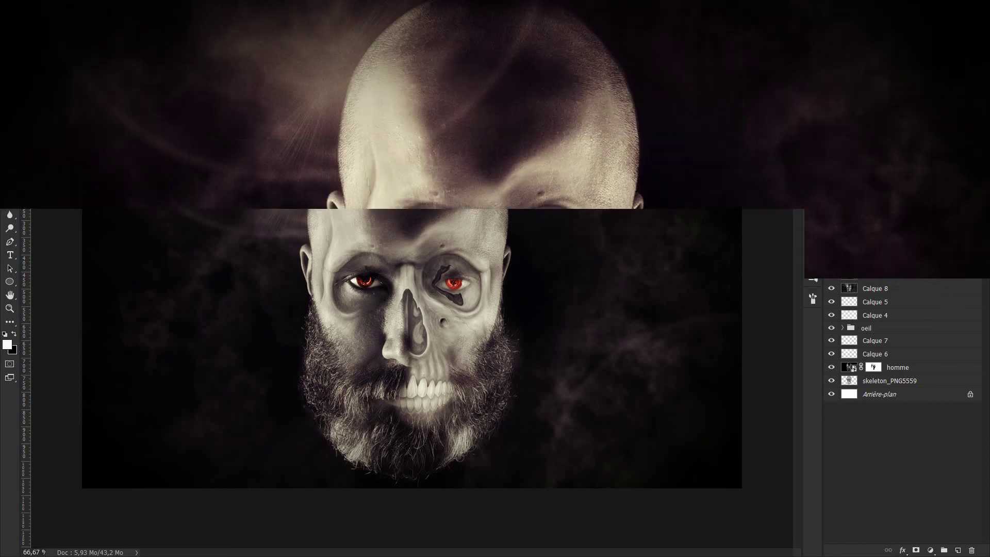